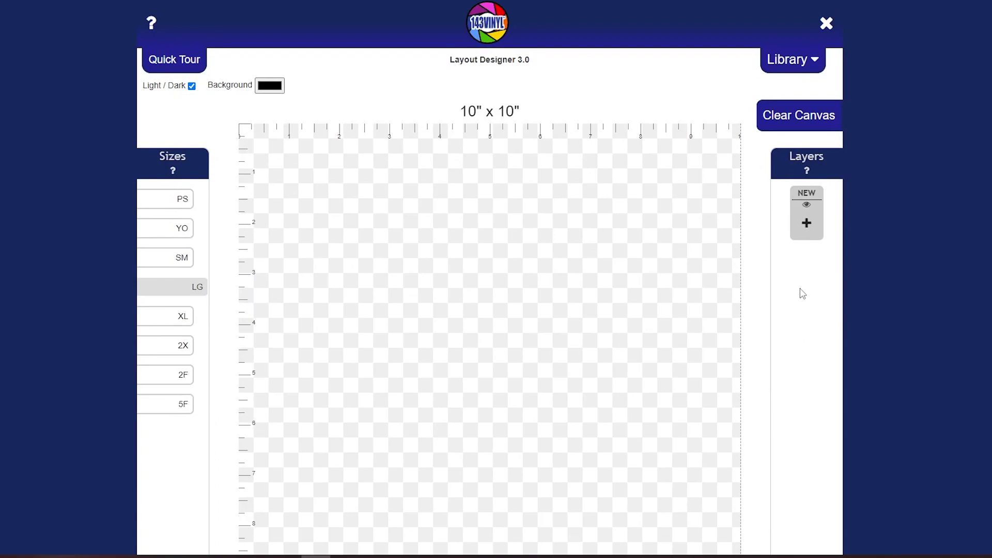
Add the 132Vinyl Logo No Background image to the canvas as a new layer.
click(806, 225)
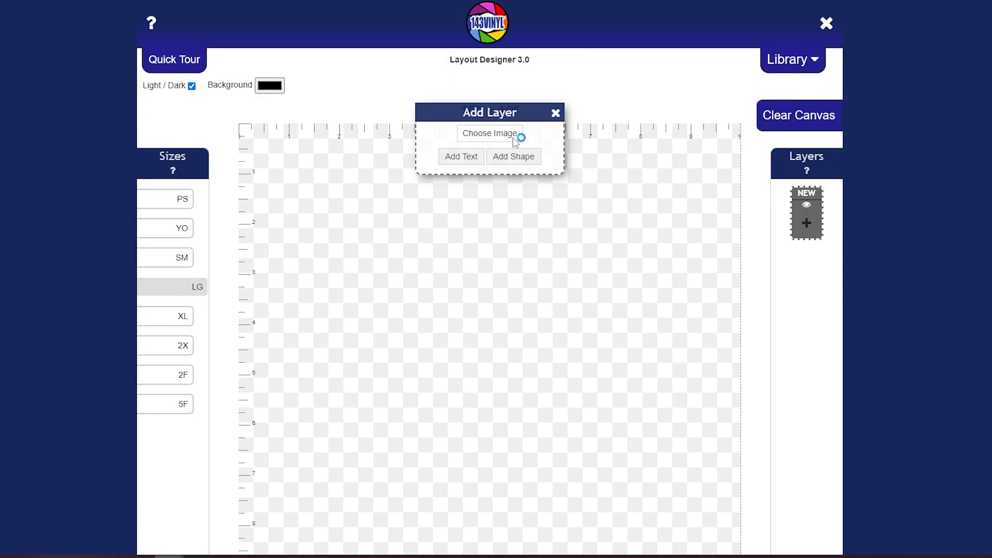
click(517, 135)
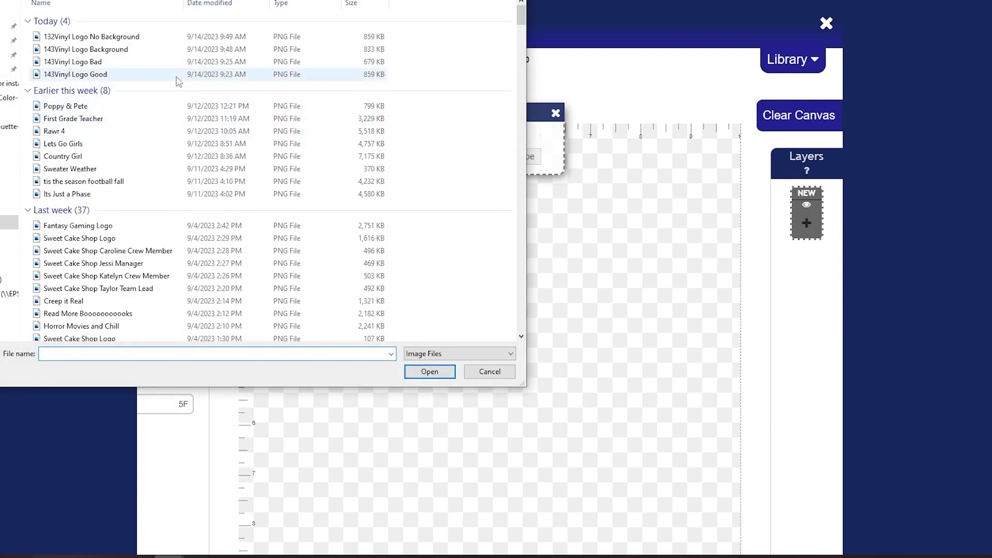
click(115, 38)
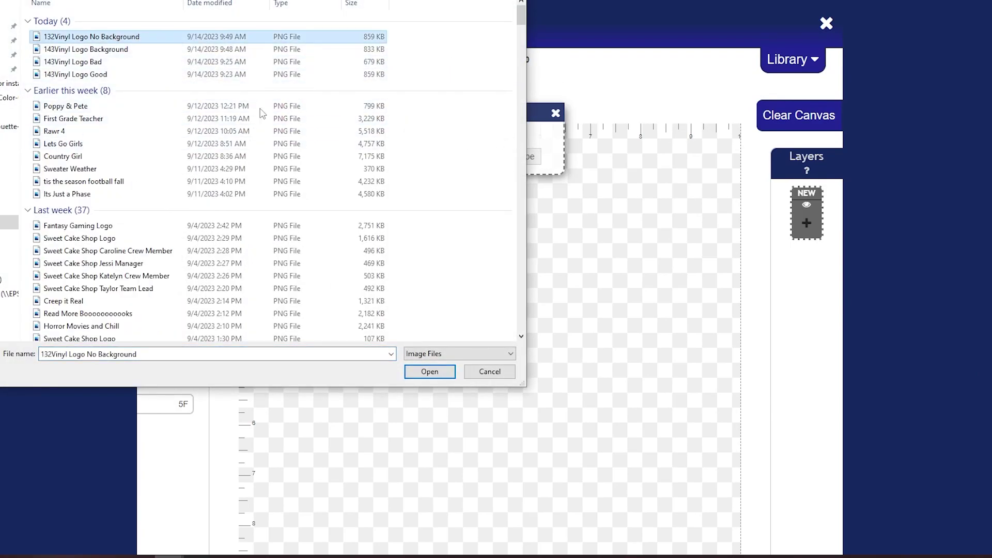
click(434, 373)
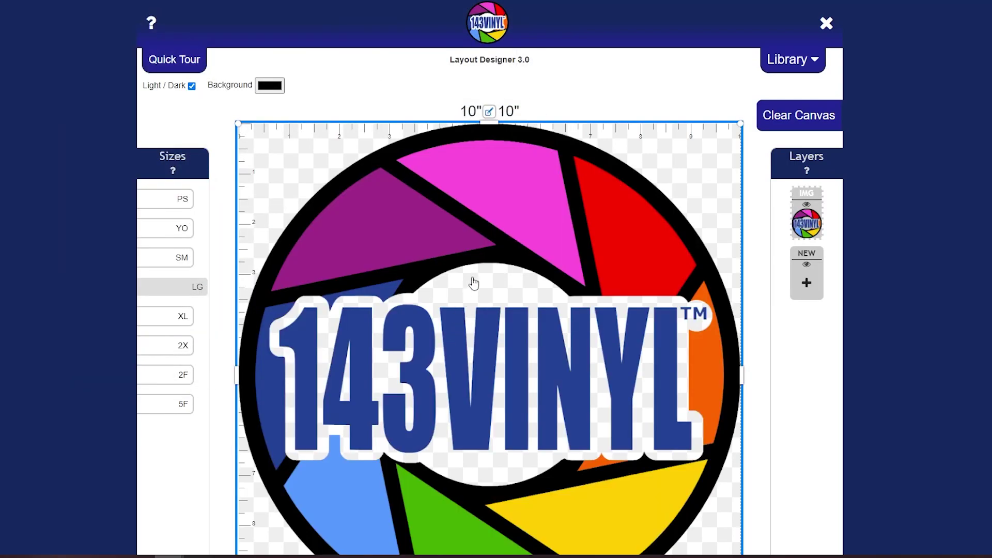
Resize the logo to 4 inches and nudge it off the top-left corner.
click(476, 139)
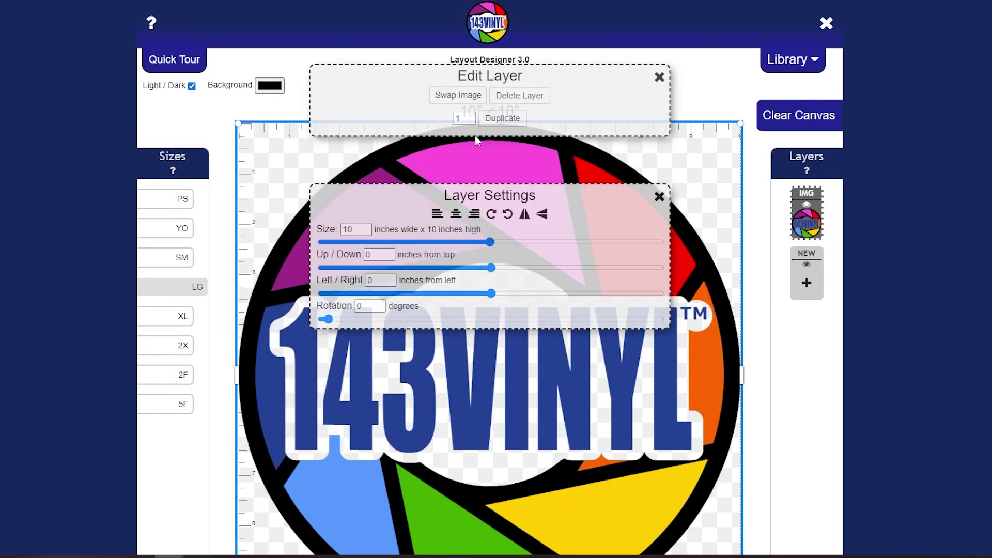
double_click(351, 229)
text(4)
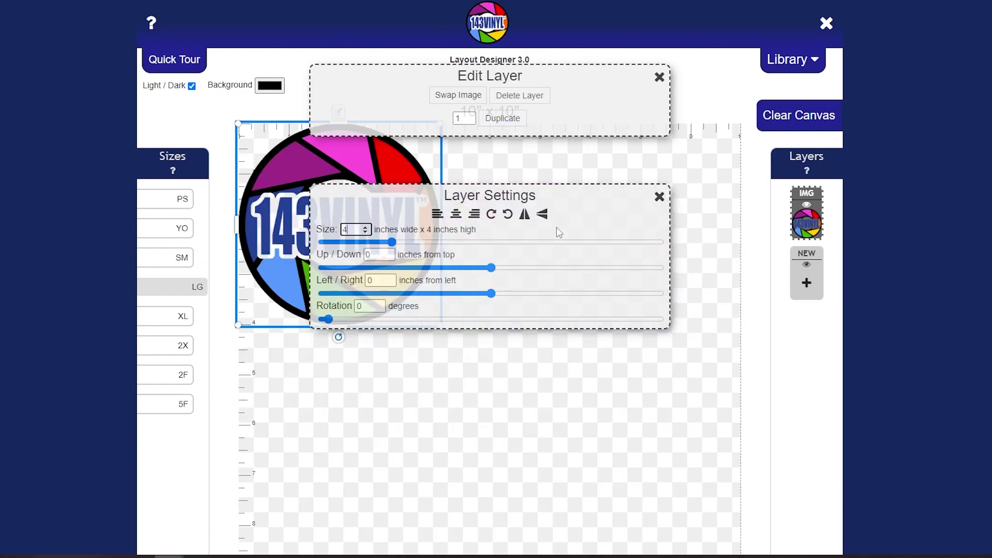
click(660, 197)
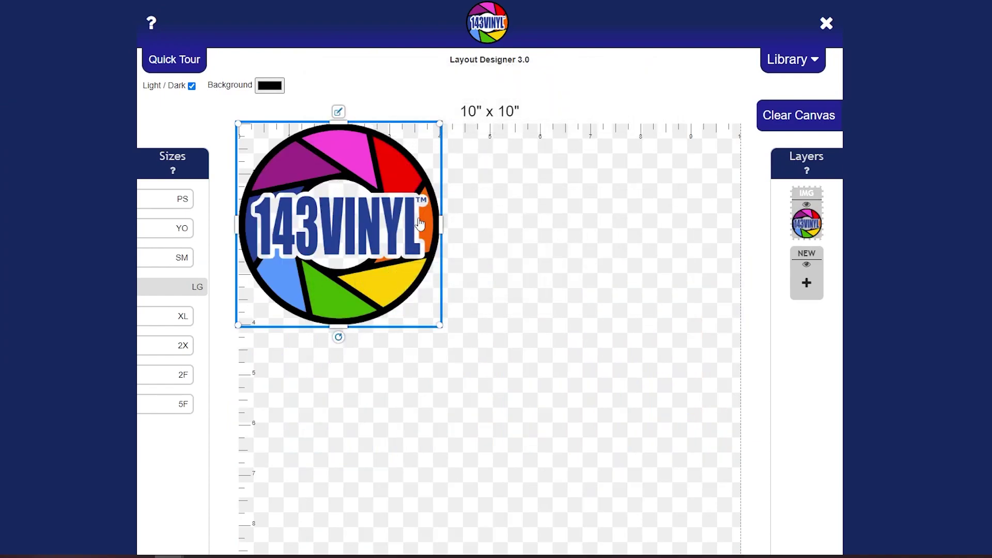
drag(414, 224, 444, 248)
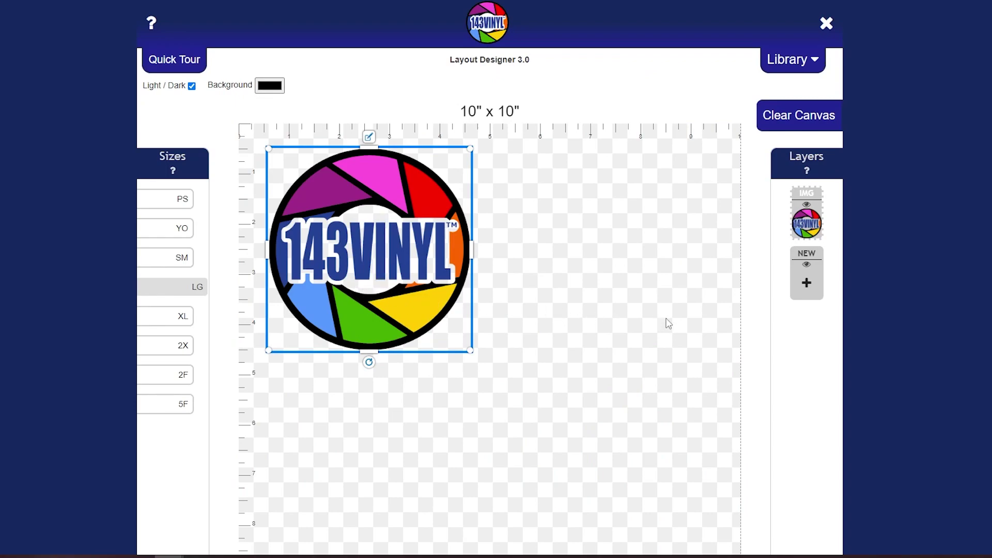
Add the 143Vinyl Logo Background image to the canvas as another layer.
click(807, 289)
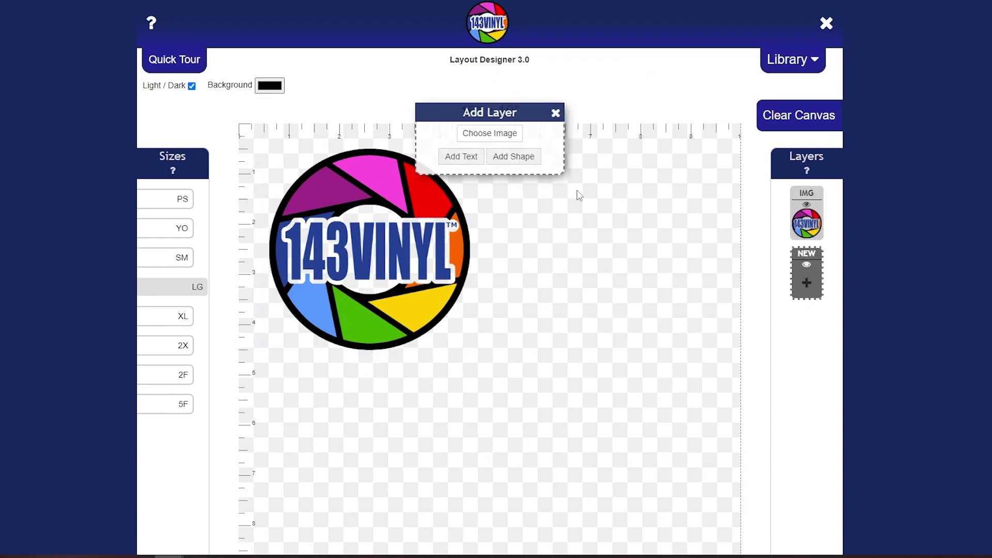
click(502, 137)
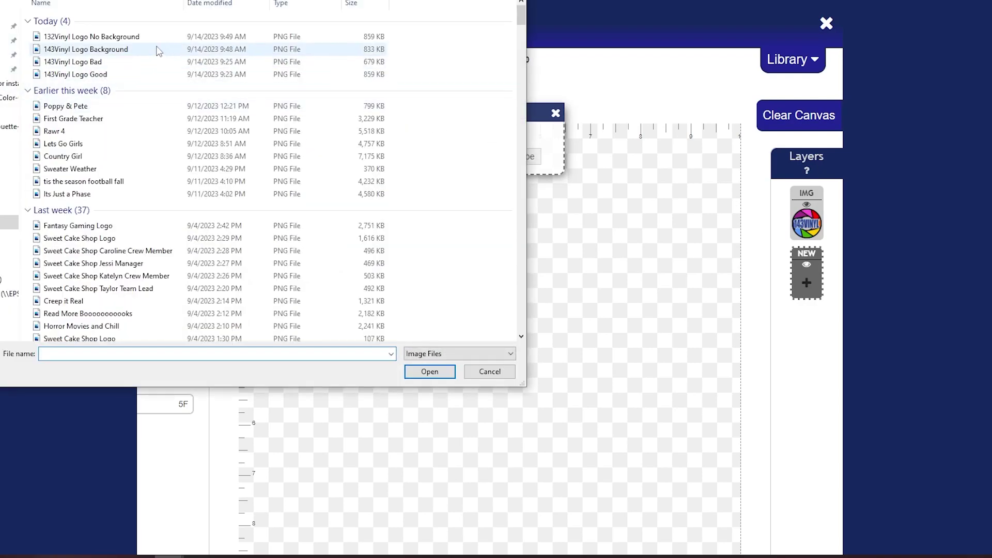
click(131, 52)
click(445, 372)
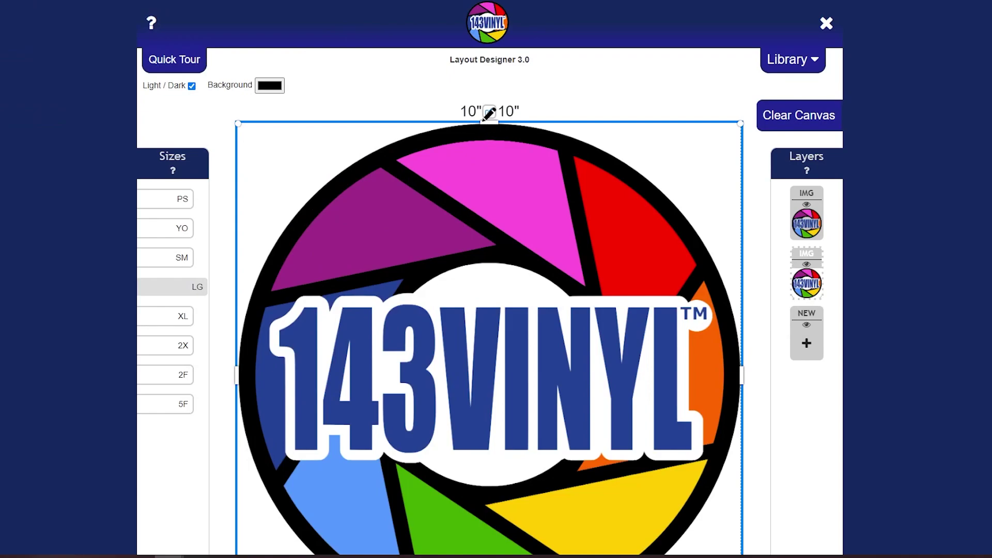
Set the new logo's size to 4 and move it to the right of the first logo.
click(489, 112)
double_click(356, 229)
text(4)
click(659, 198)
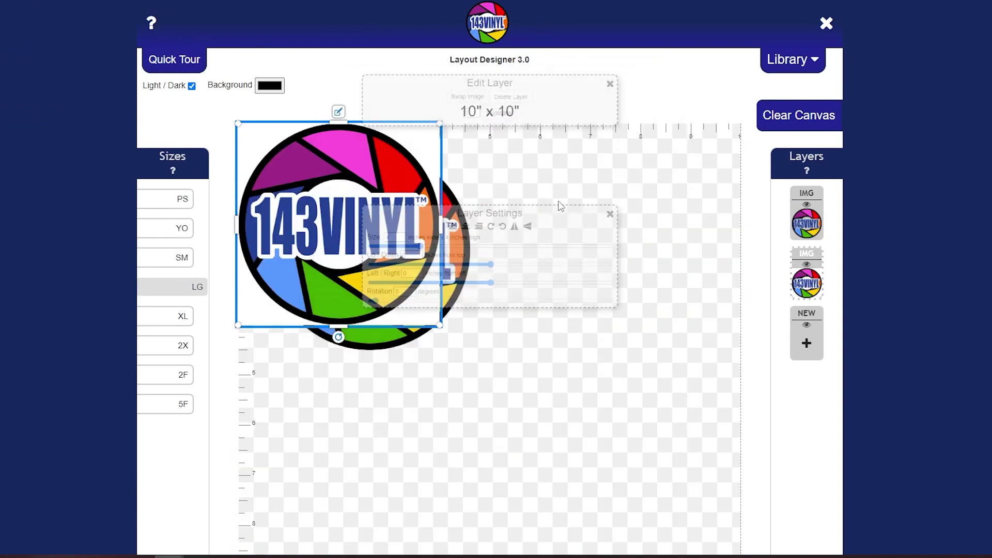
drag(381, 205, 631, 228)
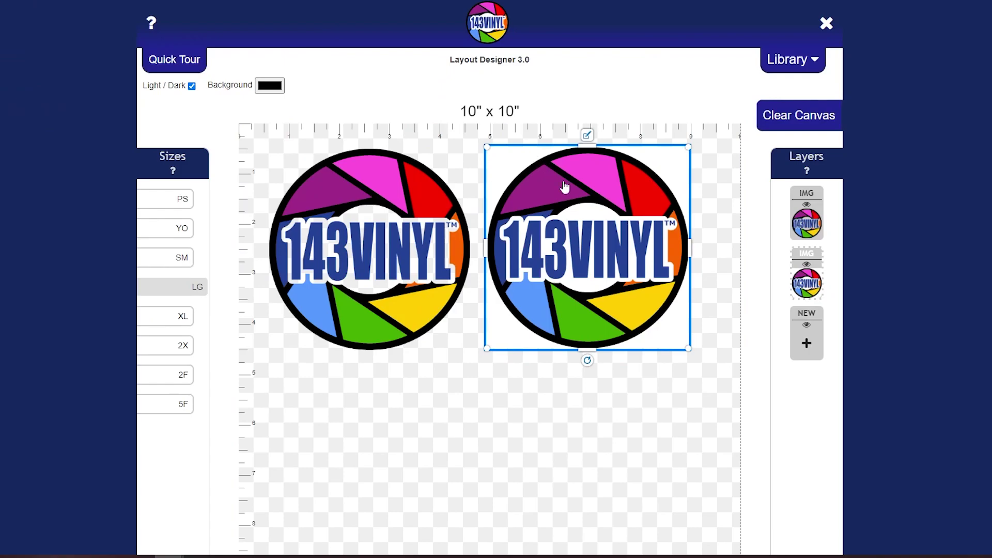
click(717, 383)
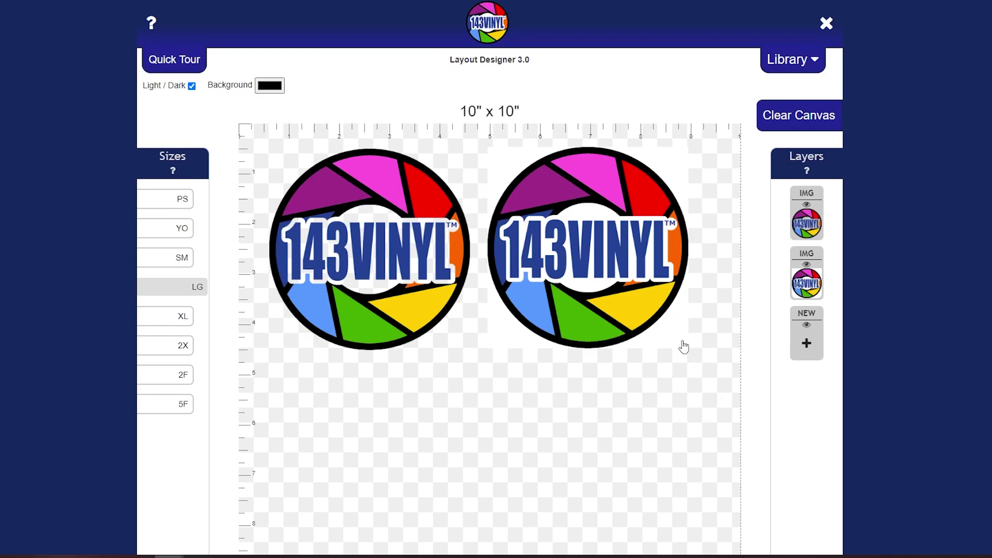
Preview a grey canvas background in the background colour chooser, then close the chooser.
click(277, 89)
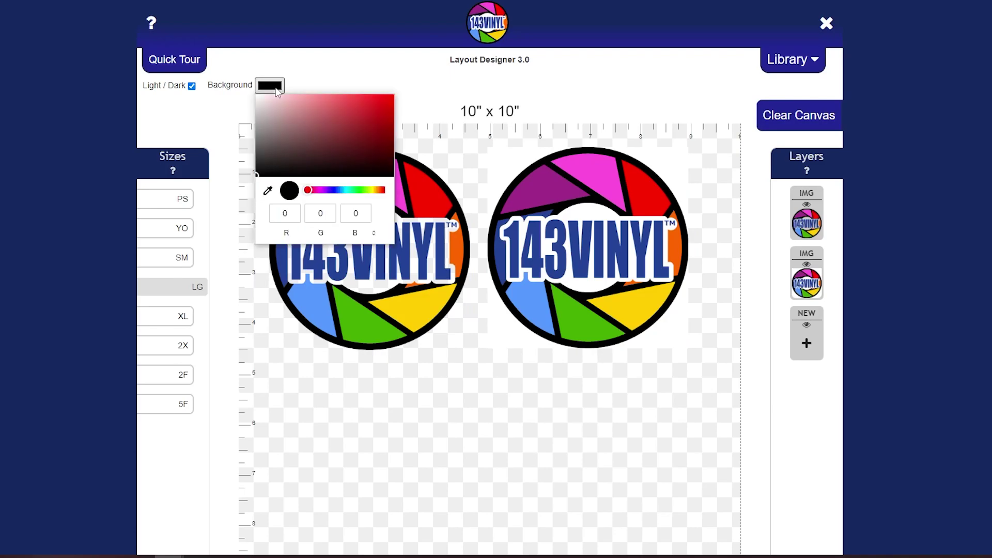
drag(274, 97, 250, 128)
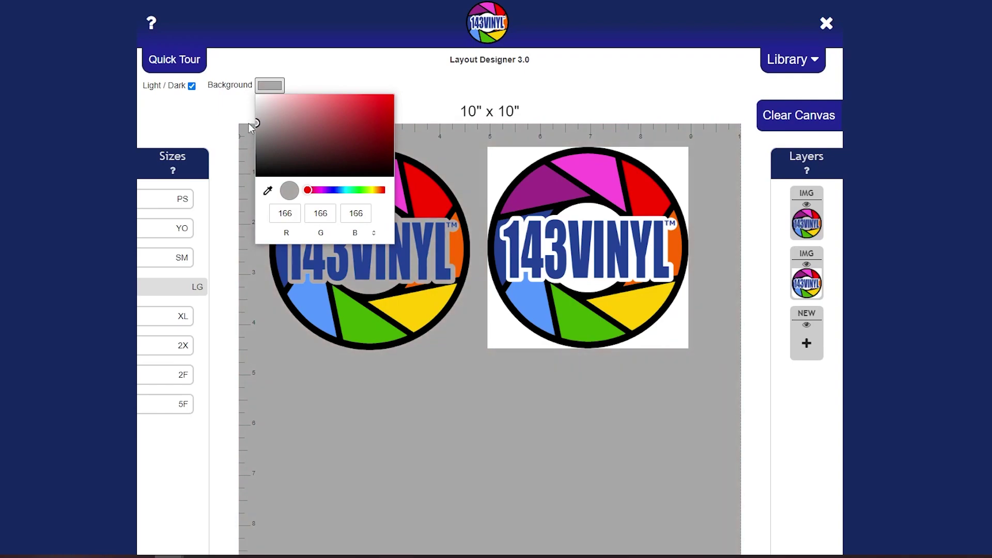
click(765, 388)
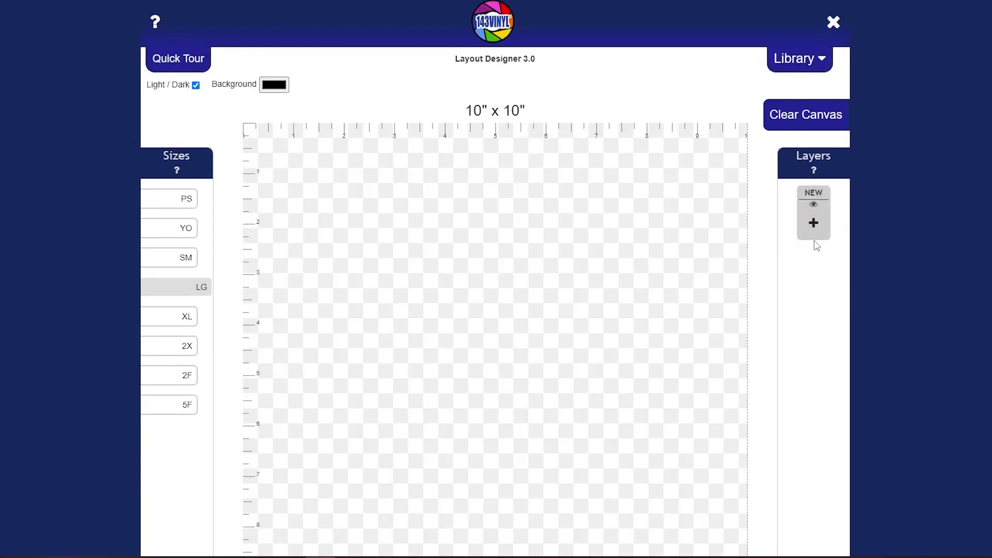
Add the 143Vinyl Logo Good image to the canvas as a new layer.
click(815, 227)
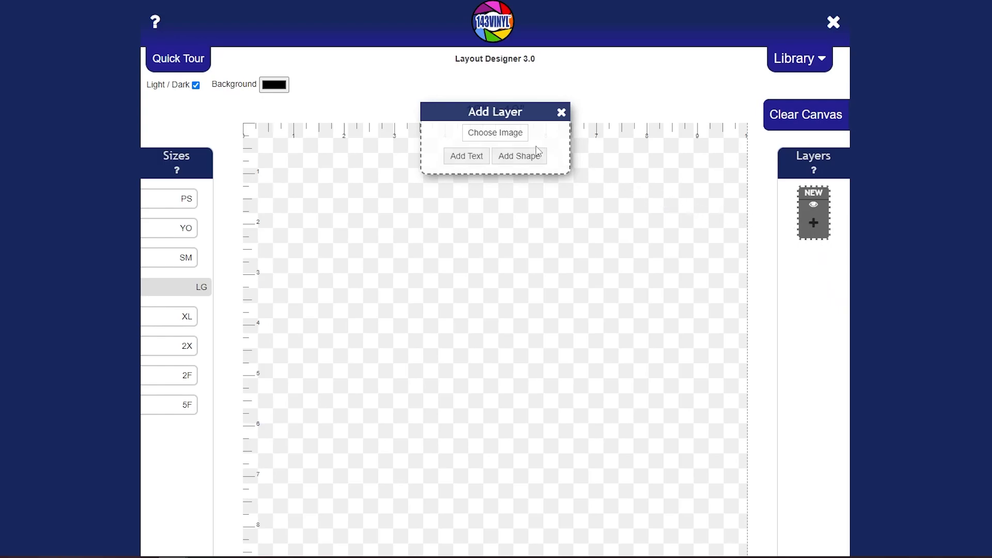
click(495, 133)
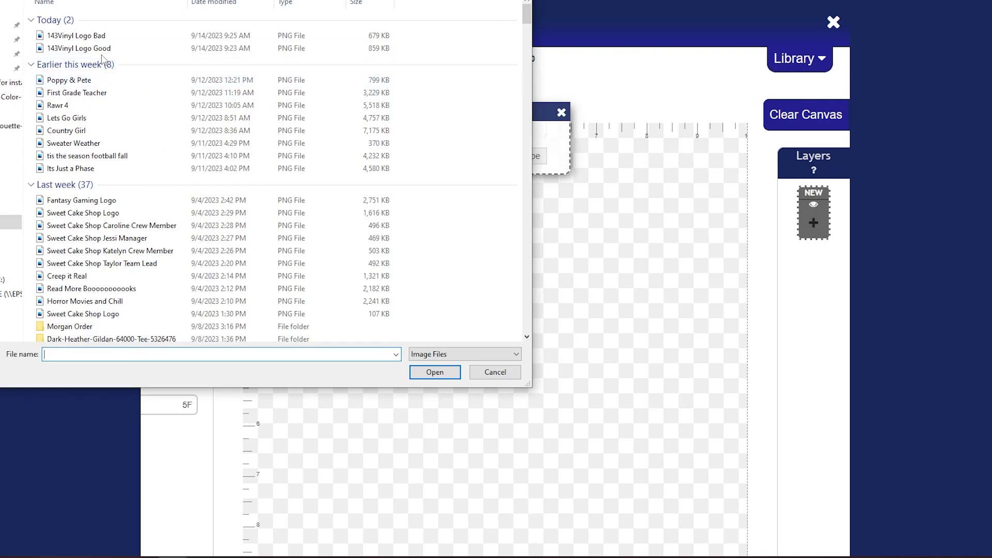
click(85, 51)
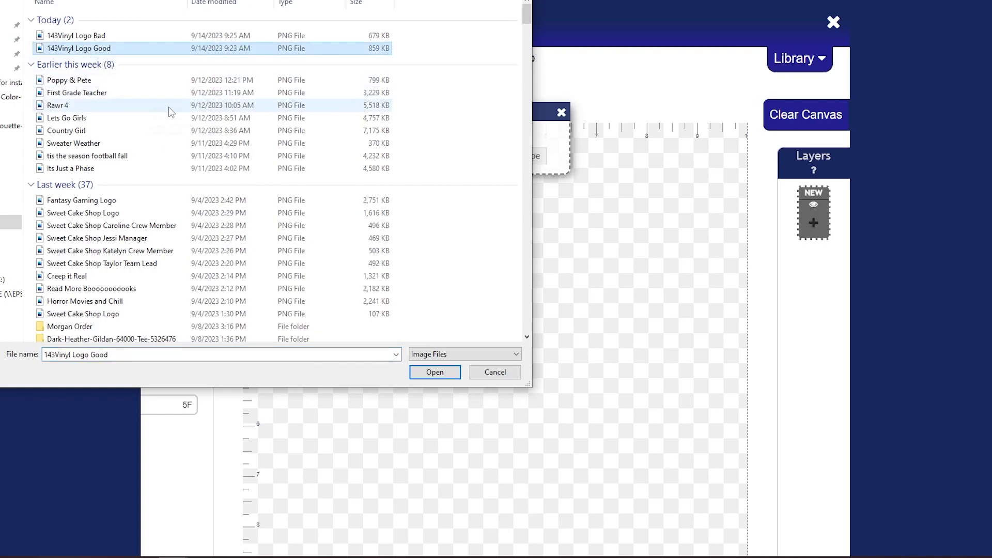
click(434, 373)
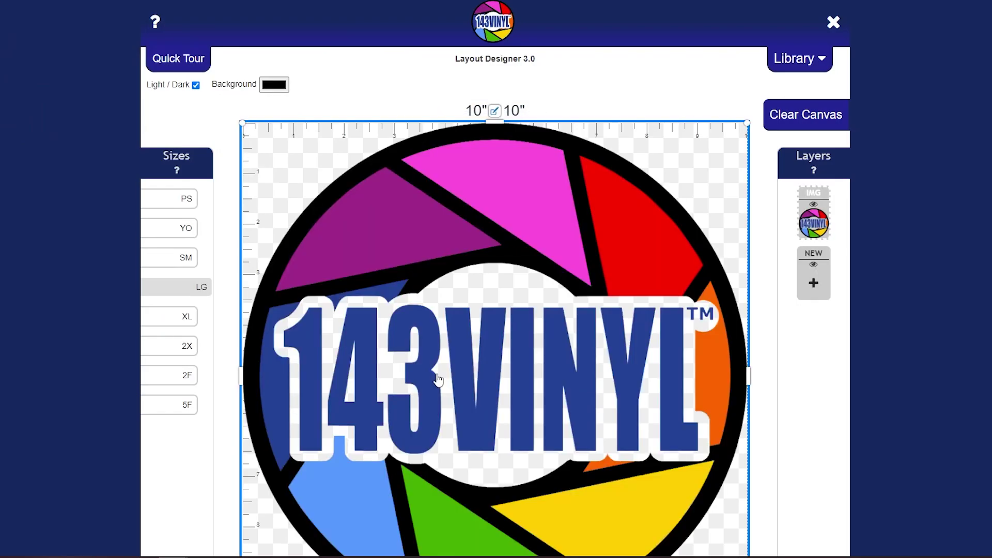
Set the logo's size to 4 inches and nudge it slightly off the corner.
click(485, 122)
click(363, 230)
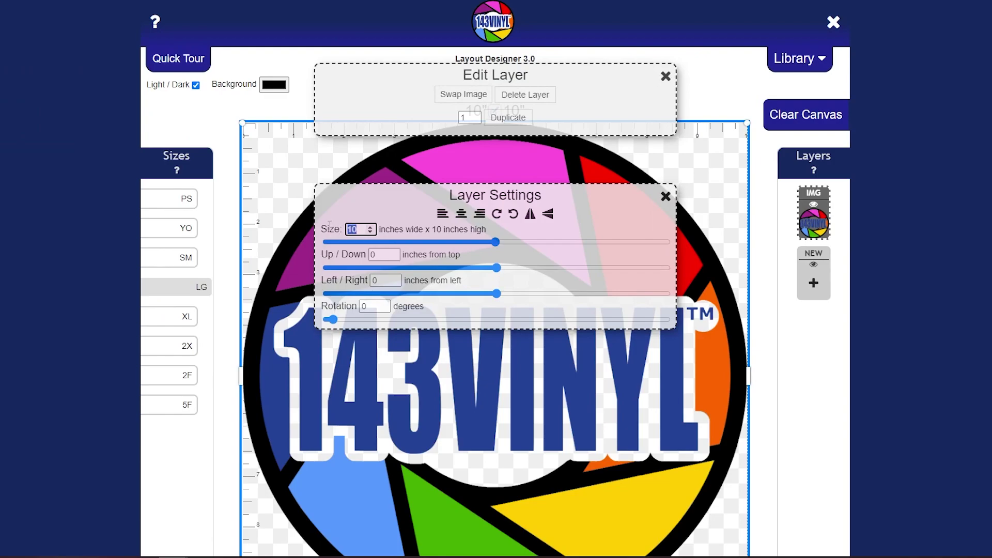
text(4)
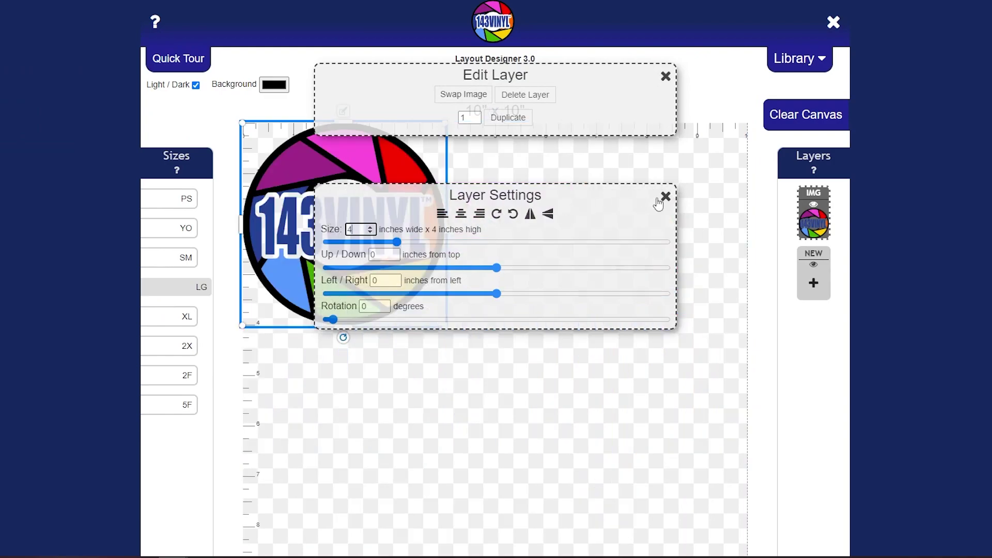
click(665, 197)
mouse_move(420, 248)
mouse_down()
mouse_move(462, 283)
mouse_move(427, 255)
mouse_up()
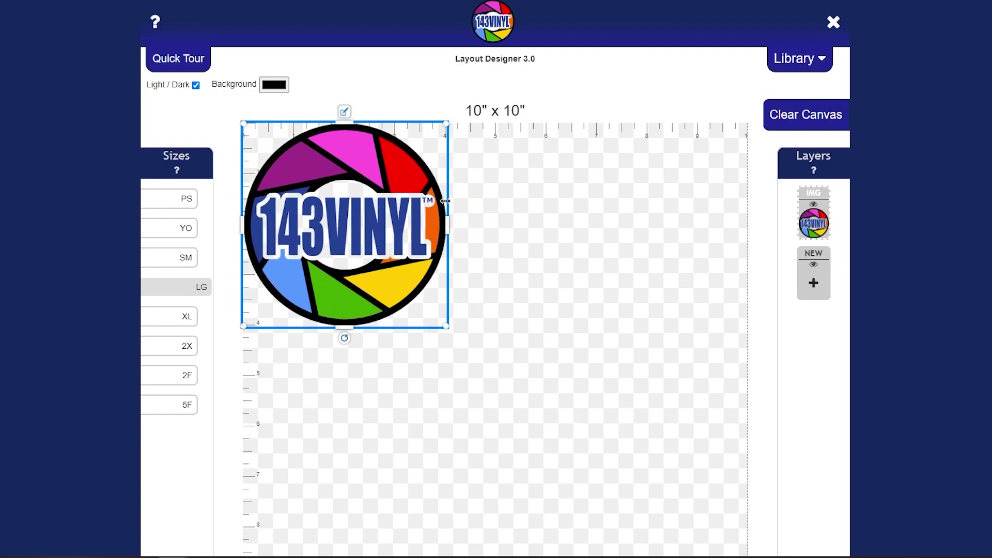
Move the first logo down to the middle-left, then add the 143Vinyl Logo Bad image.
drag(415, 274, 439, 371)
click(771, 360)
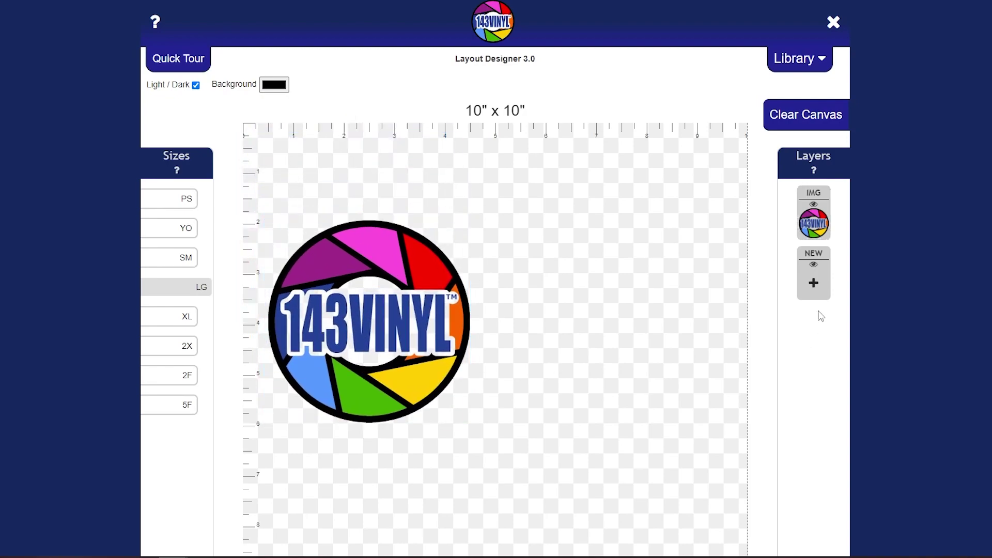
click(814, 284)
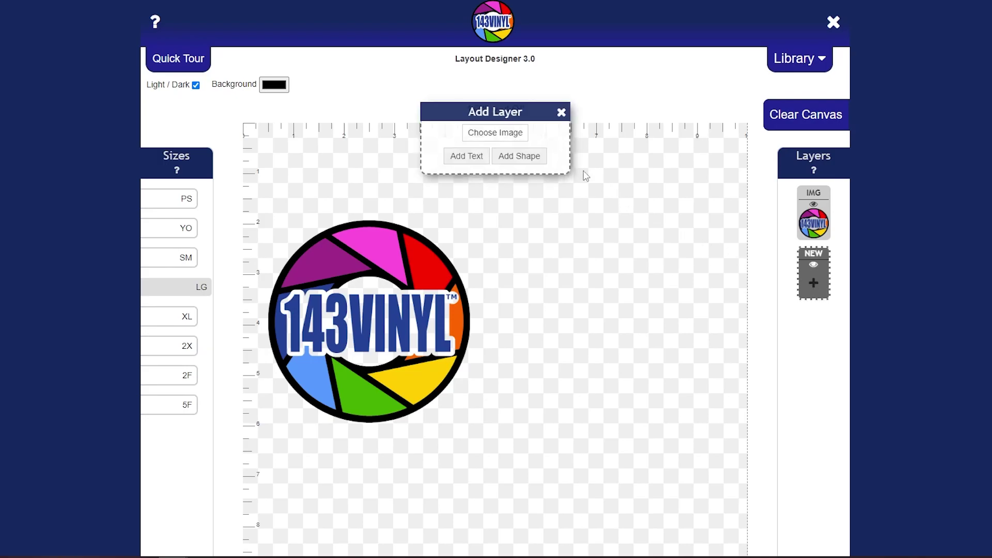
click(517, 134)
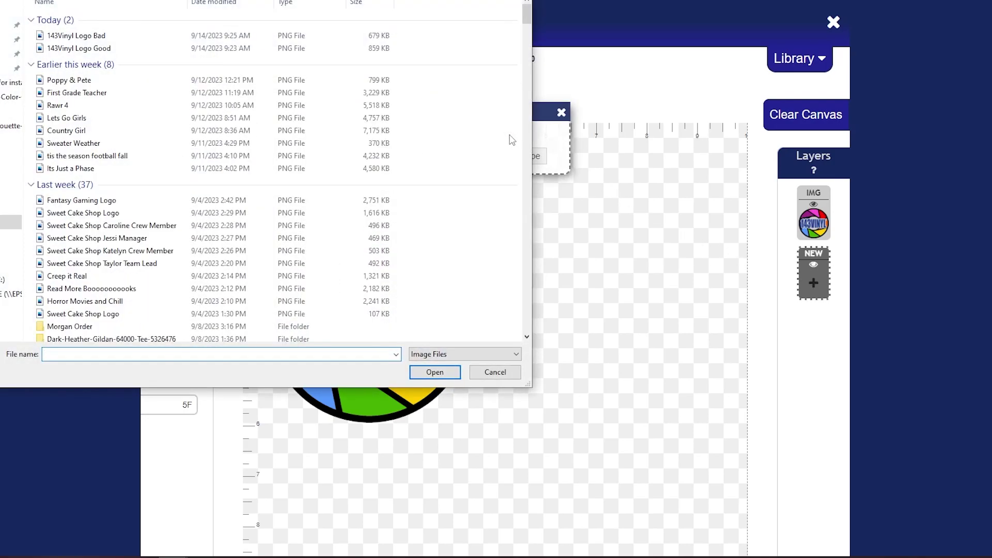
click(104, 36)
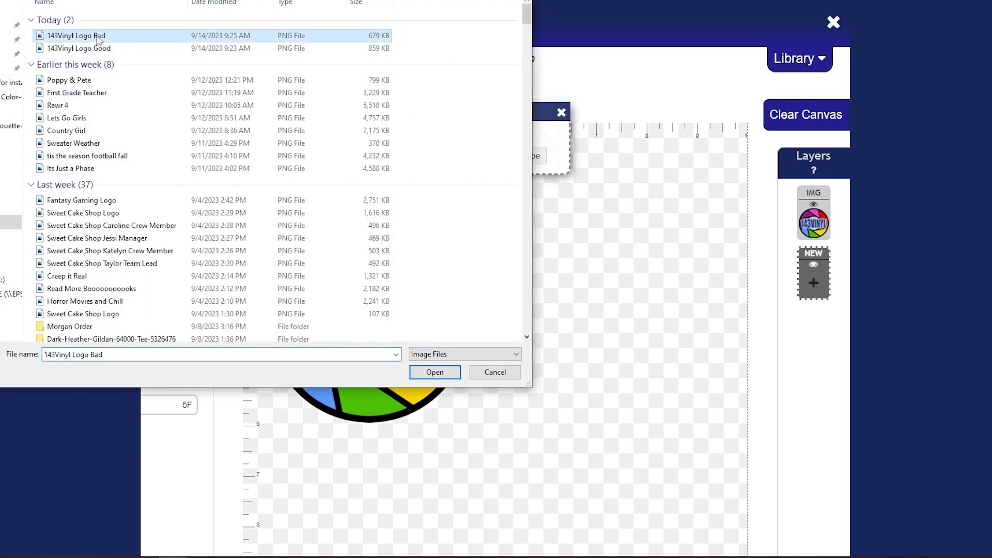
click(448, 373)
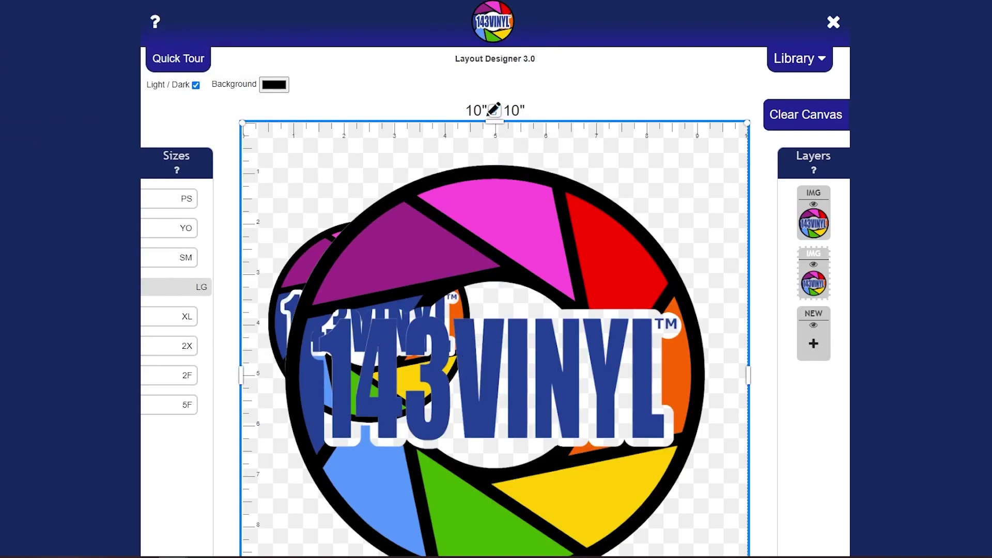
Set the new logo's size to 4 and move it to the right of the large logo.
click(494, 110)
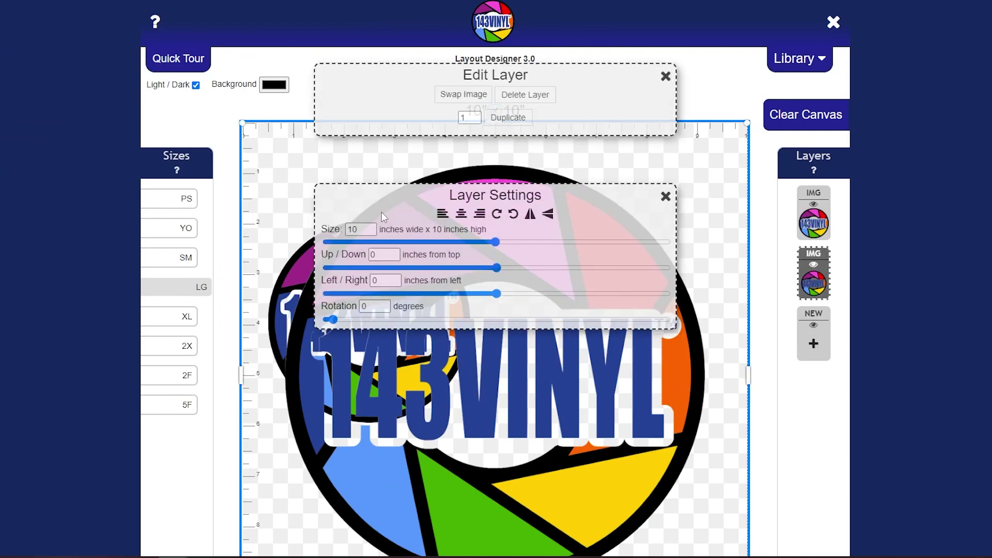
drag(363, 230, 336, 226)
text(4)
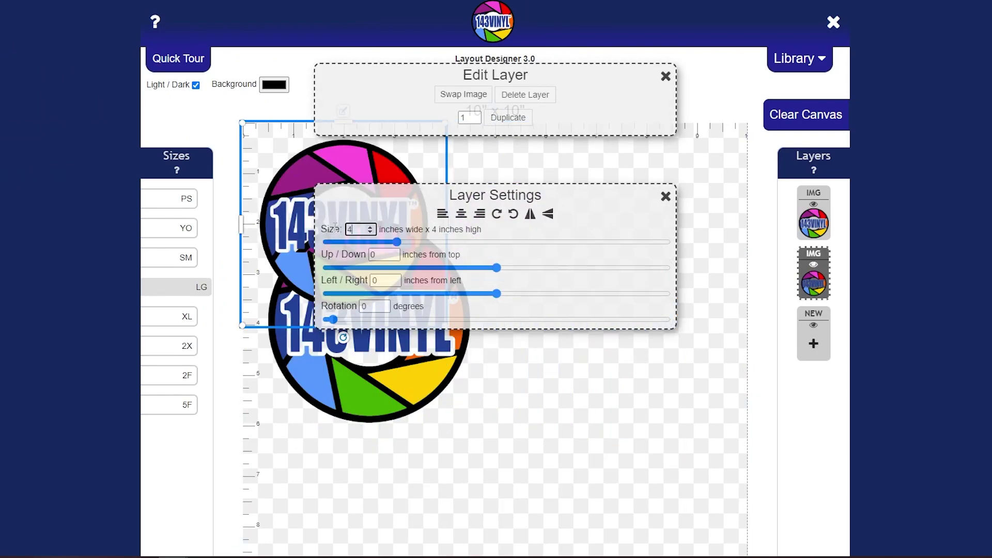
click(666, 196)
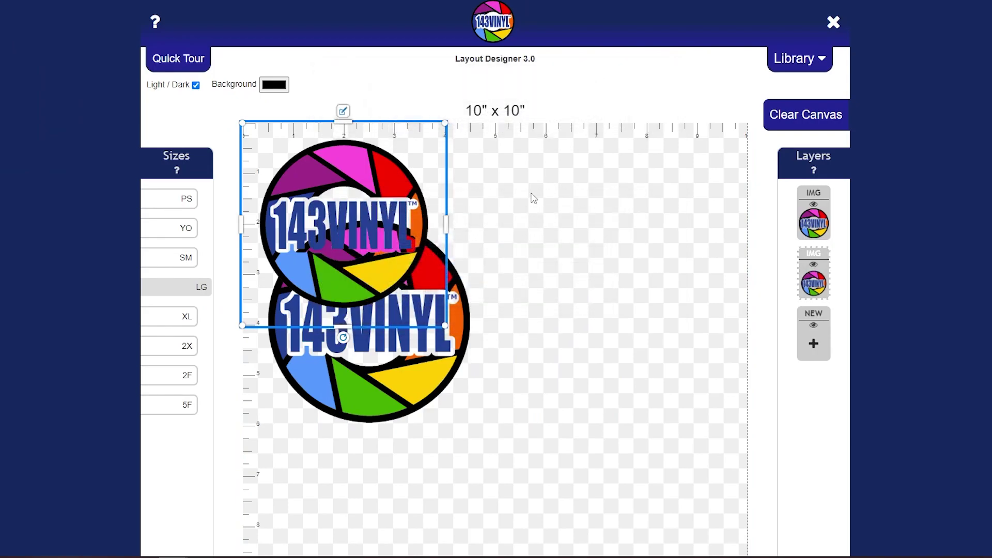
drag(377, 182, 545, 267)
Place the large logo at the canvas's upper left and the small logo at its upper right.
drag(345, 260, 342, 385)
drag(527, 329, 367, 251)
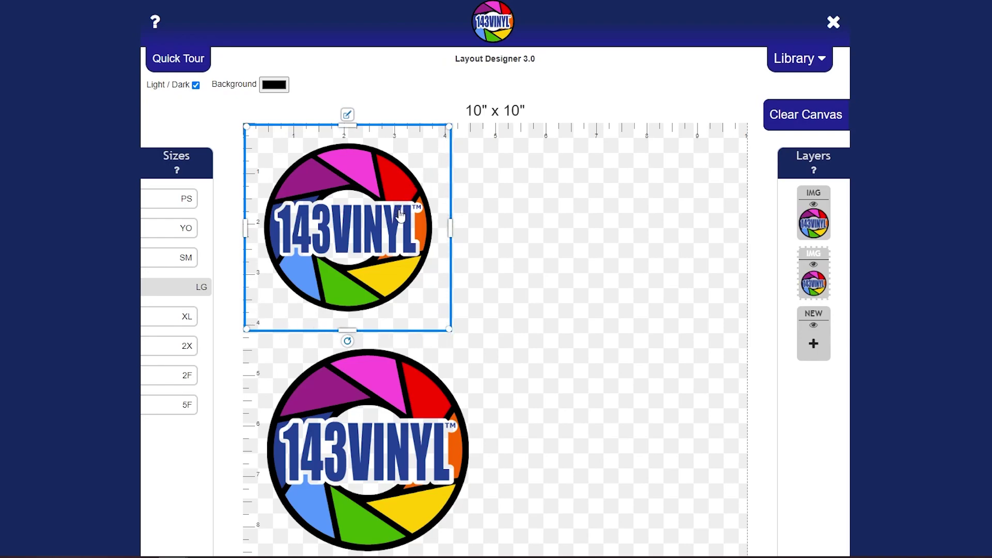
drag(401, 243, 382, 222)
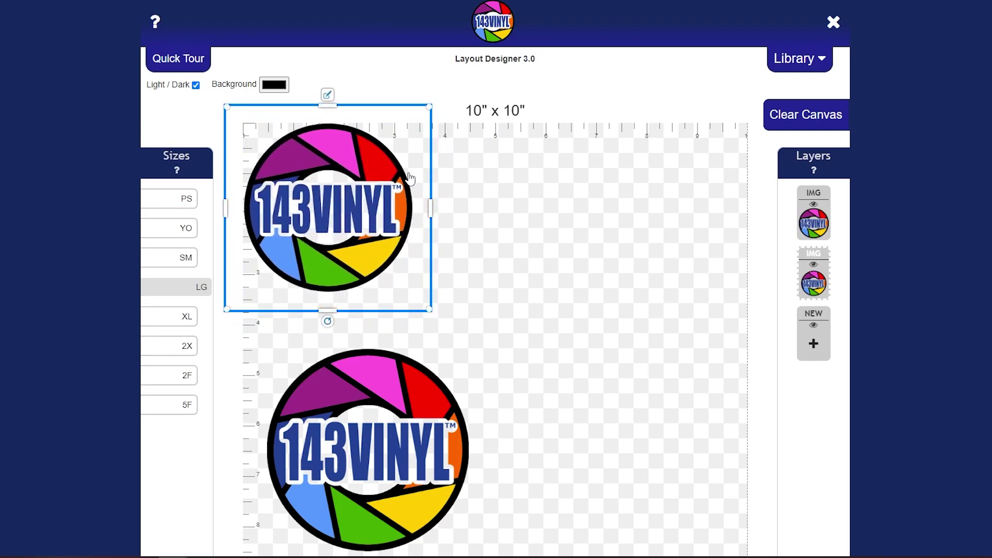
drag(414, 200, 415, 212)
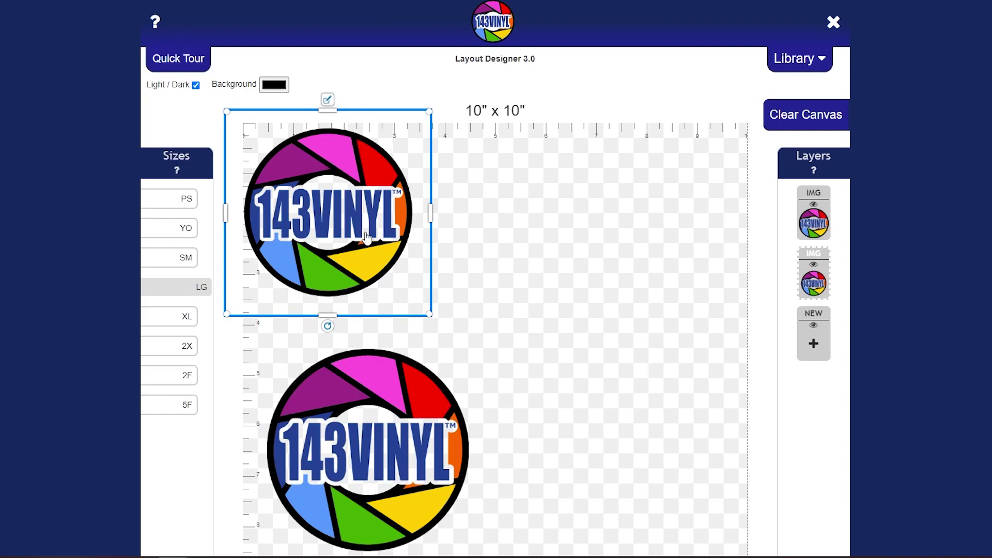
drag(371, 237, 650, 273)
drag(424, 421, 432, 217)
click(566, 241)
drag(566, 241, 561, 240)
click(575, 411)
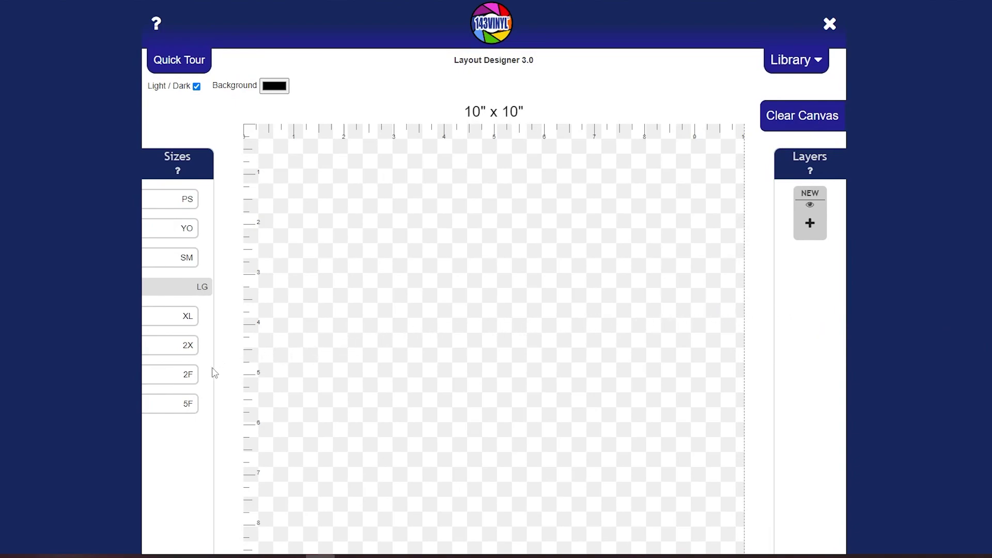
Switch the sheet to 2F (22 x 24), then to 5F for a 22 x 60 inch sheet.
click(199, 378)
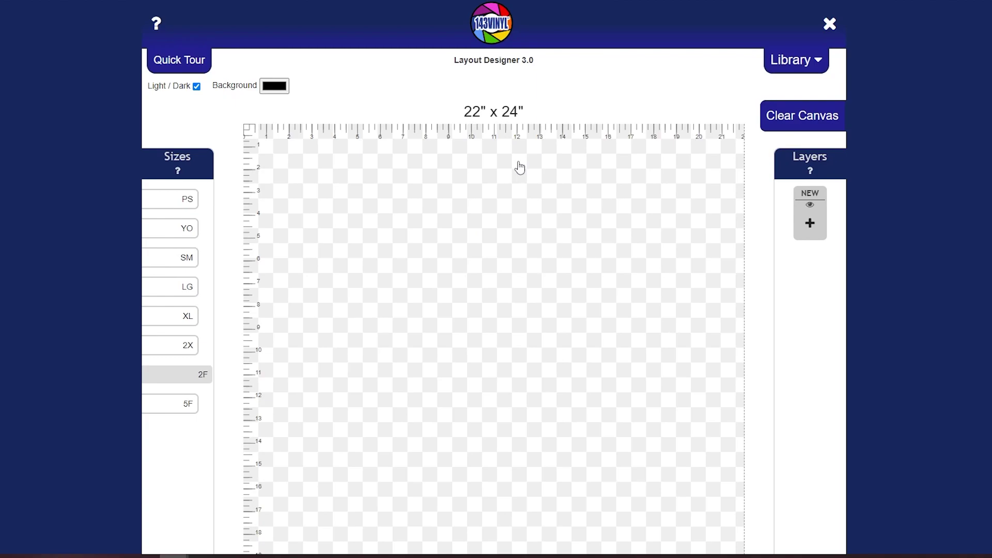
click(194, 409)
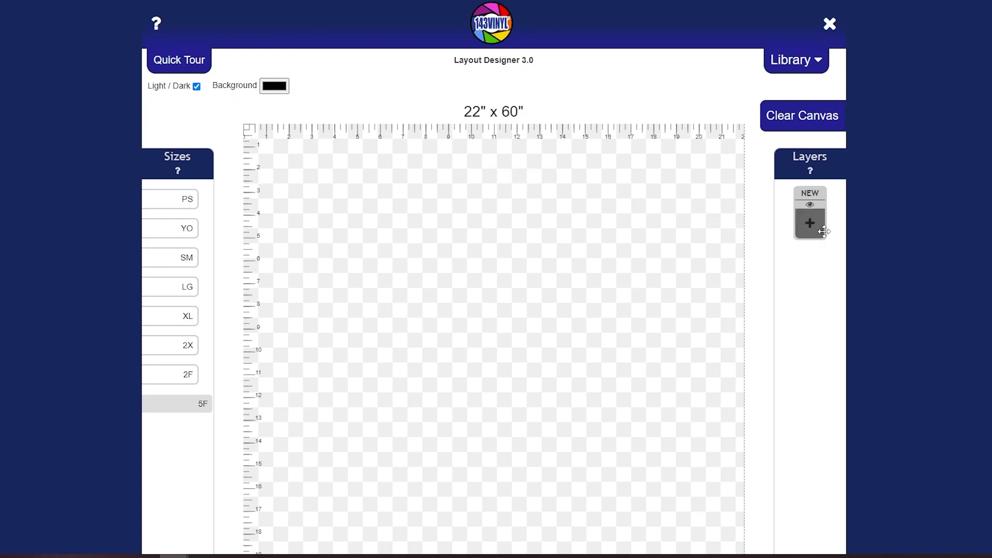
Add the First Grade Teacher image to the sheet as a new layer.
click(820, 234)
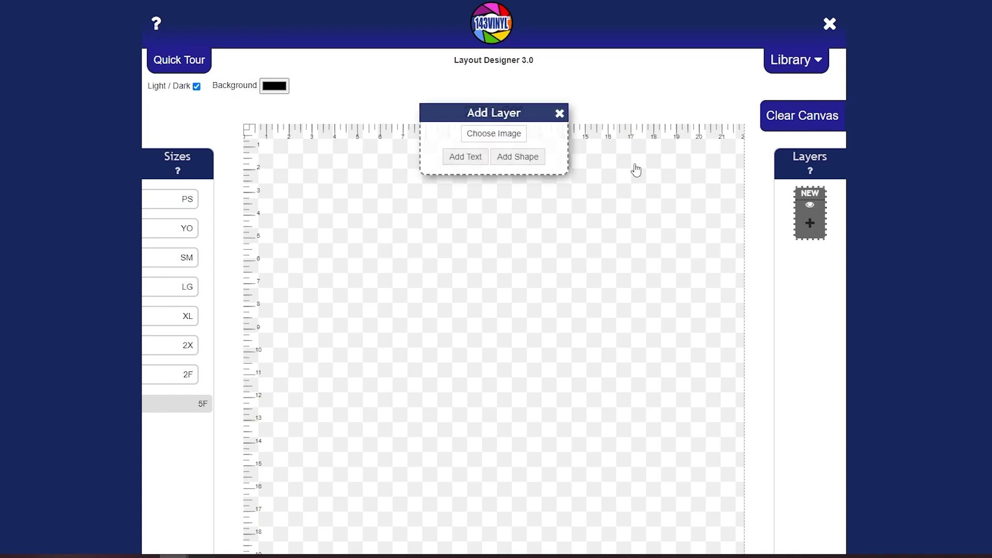
click(514, 137)
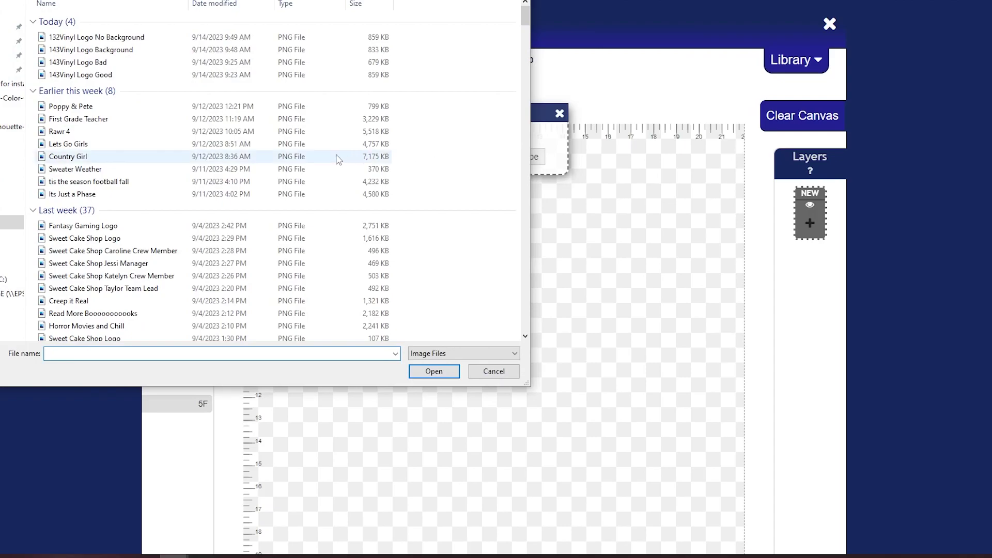
click(105, 123)
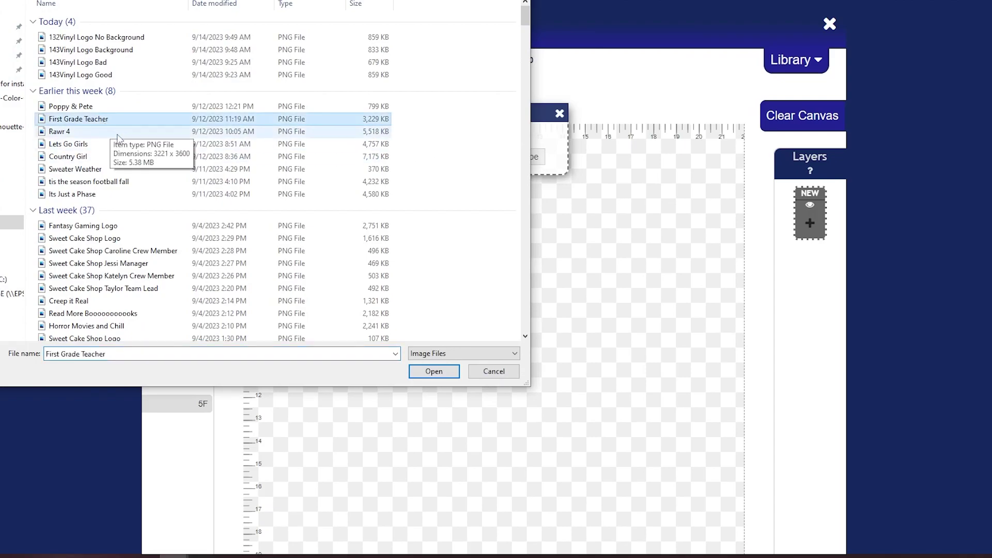
click(433, 372)
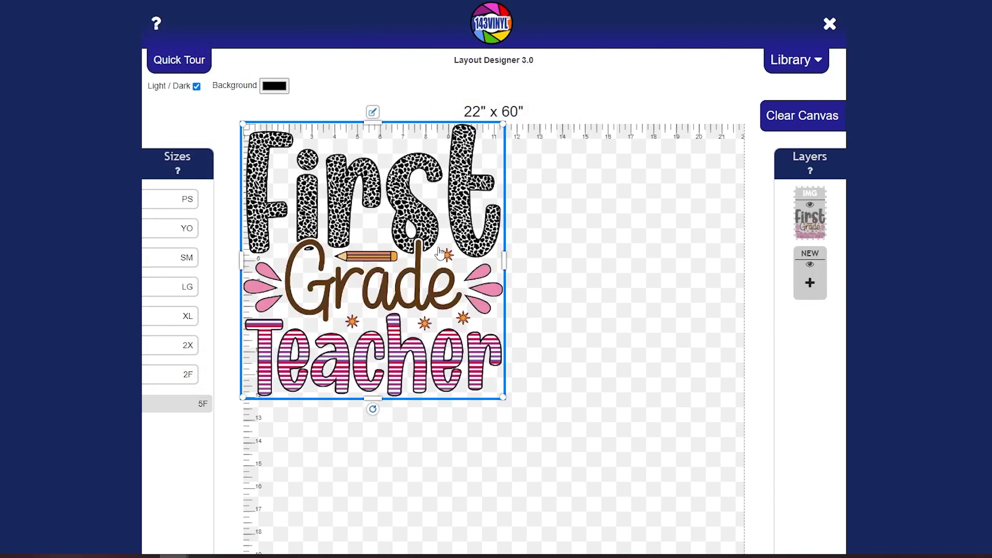
Resize the First Grade Teacher design to 9 inches and deselect it.
click(371, 110)
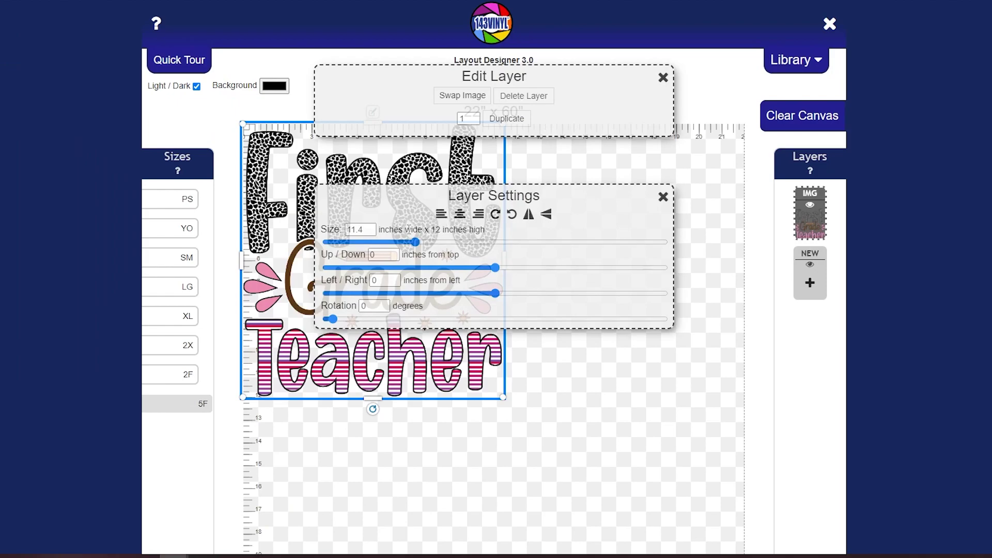
drag(365, 231, 354, 230)
text(9)
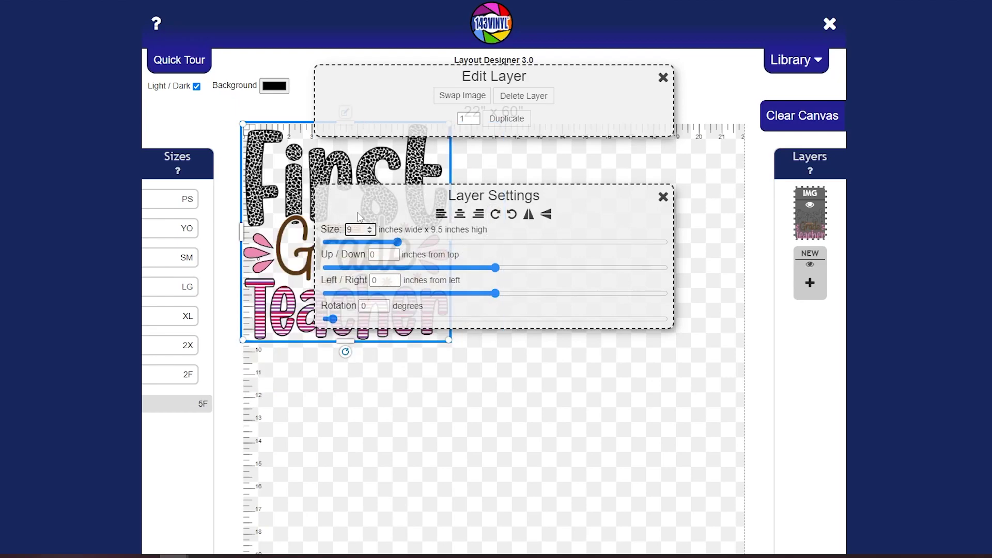
click(360, 215)
click(659, 200)
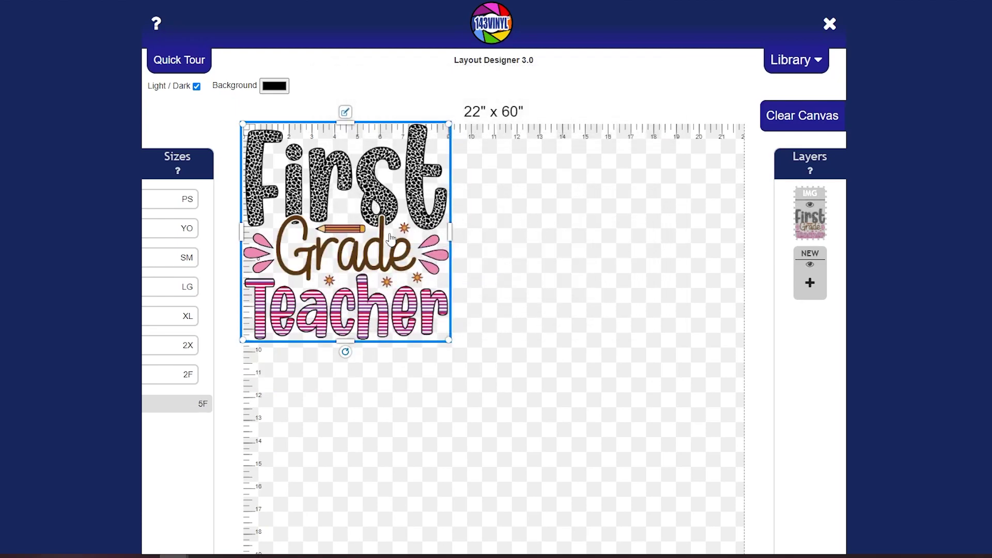
click(592, 325)
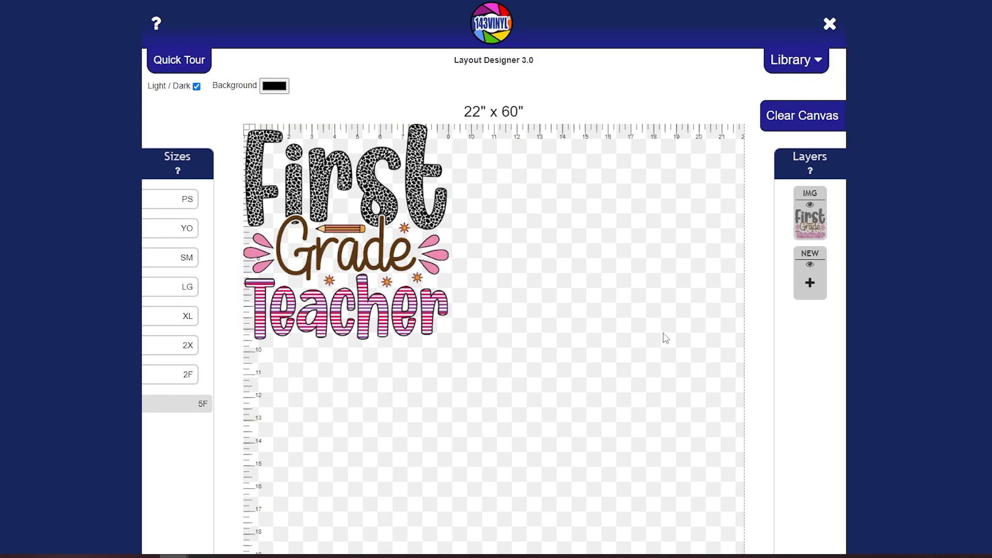
Add the Rawr 4 dinosaur image to the sheet and shift it slightly right.
click(809, 294)
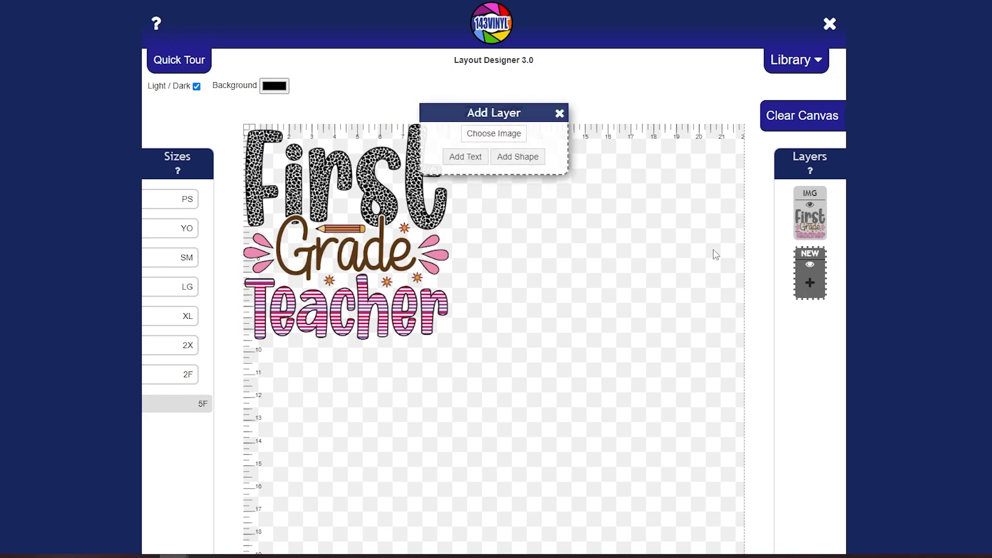
click(495, 136)
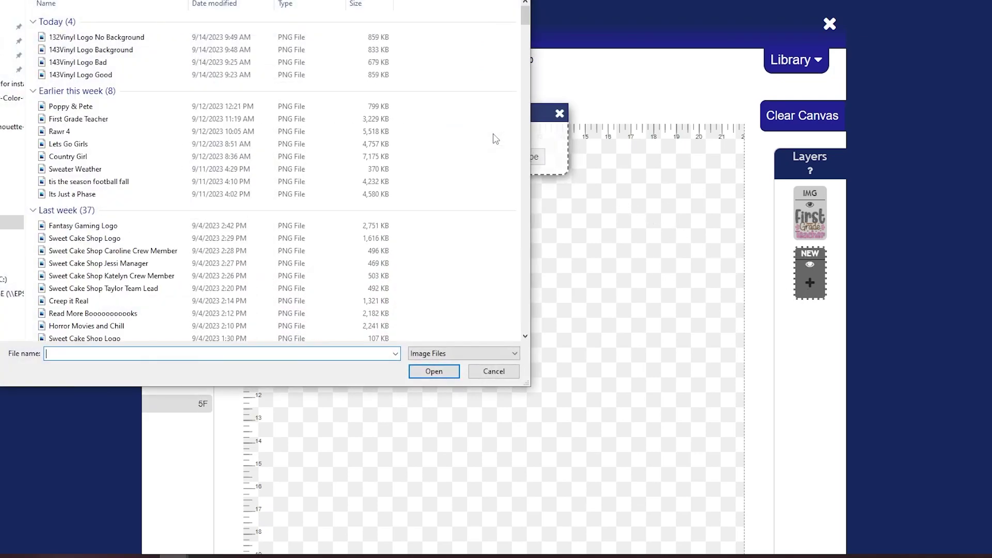
click(102, 133)
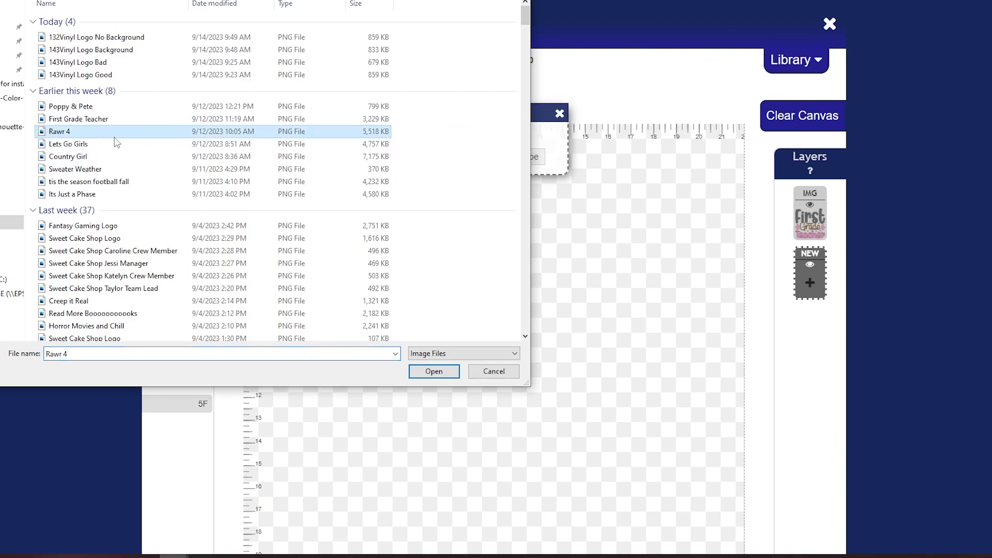
click(424, 372)
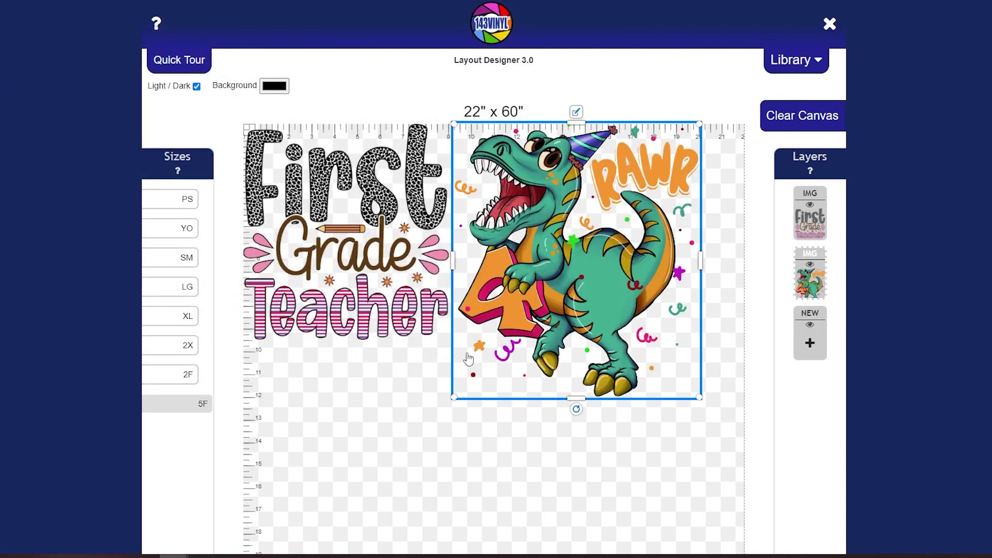
drag(564, 290, 581, 303)
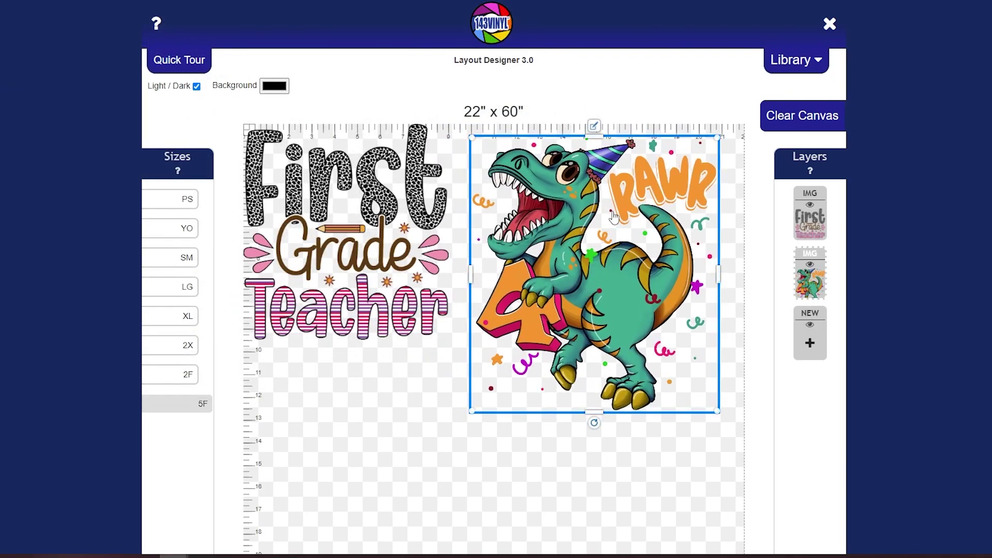
Shrink the dinosaur with a size entry of 56 and position it beside First Grade Teacher.
click(594, 126)
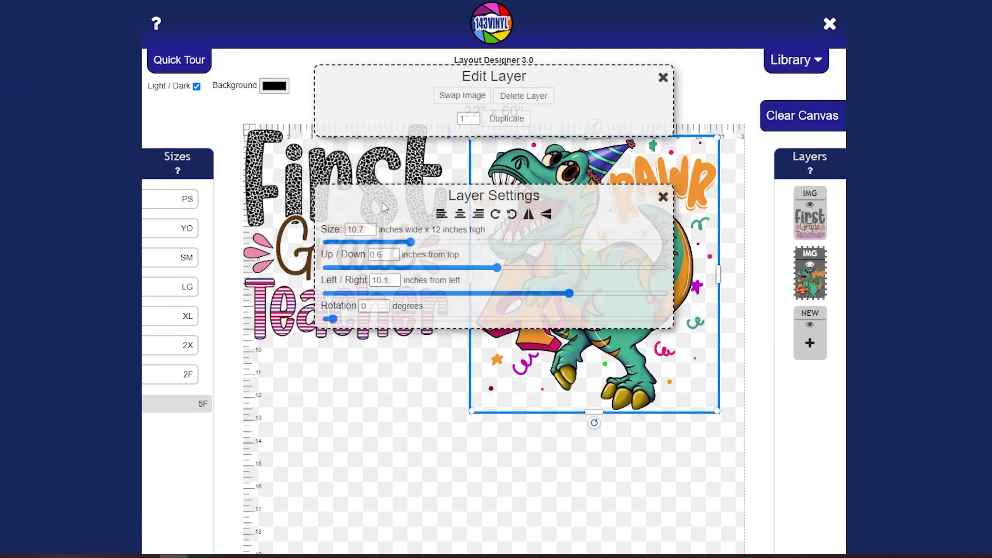
drag(364, 228, 341, 228)
text(5)
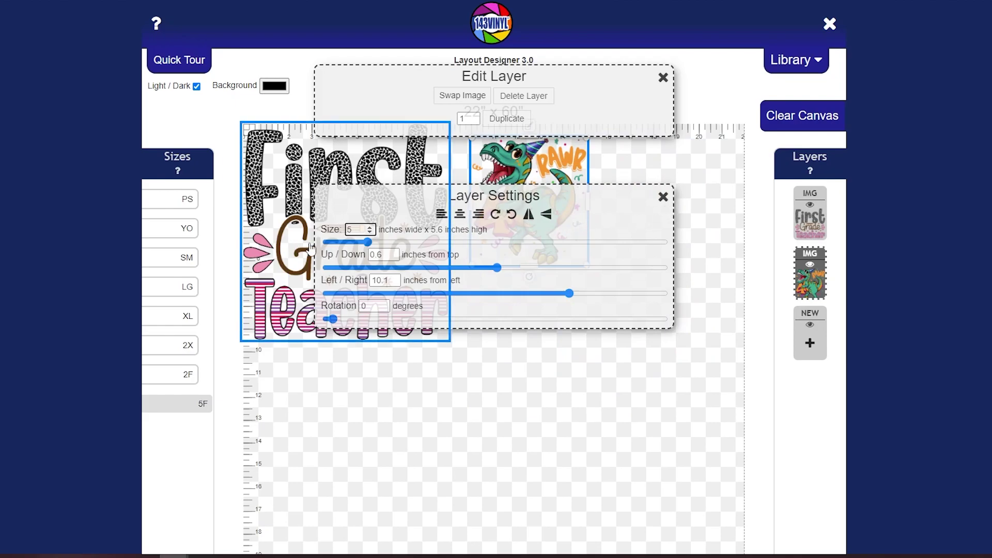
text(6)
click(663, 197)
drag(573, 224, 543, 240)
click(689, 345)
click(633, 257)
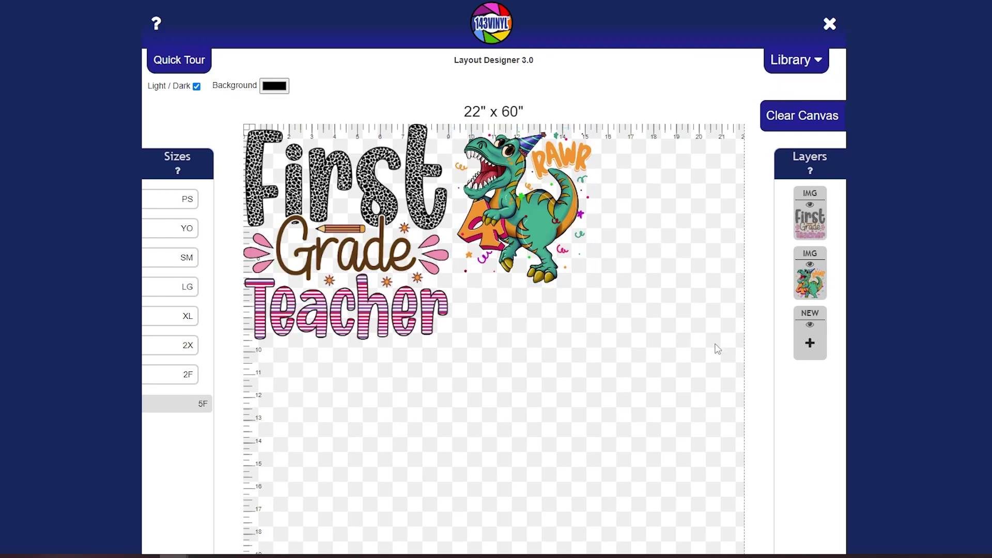
Add the Country Girl image to the sheet as a new layer.
click(810, 351)
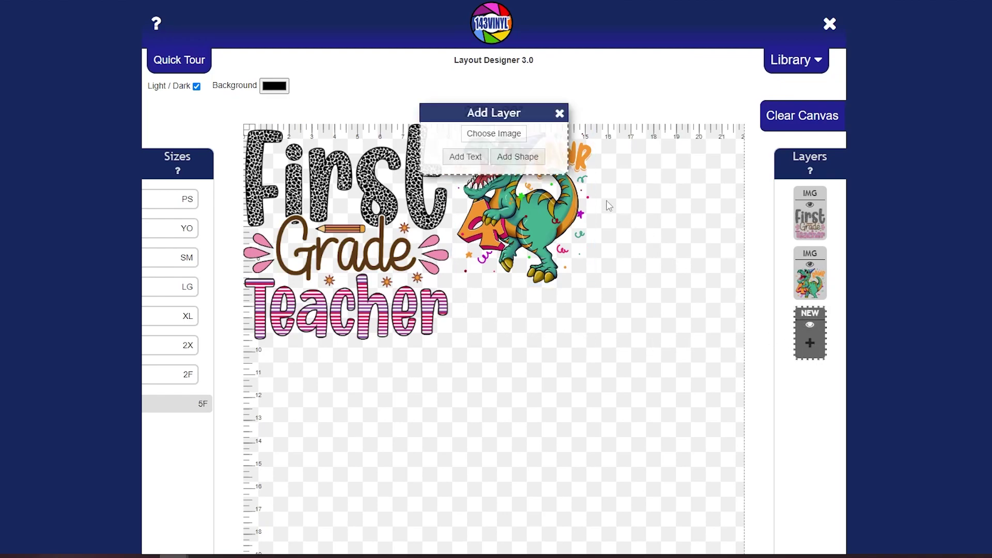
click(494, 134)
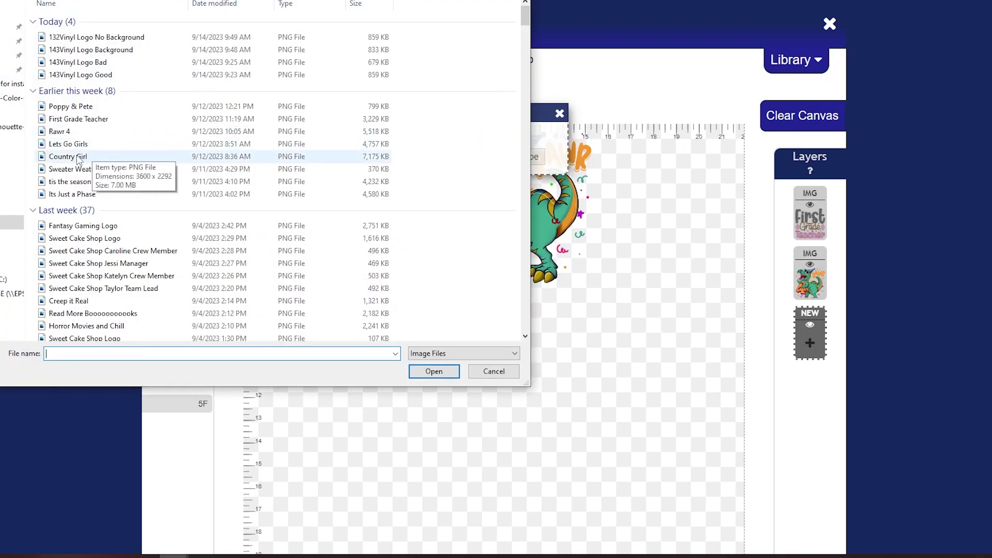
click(77, 158)
click(444, 372)
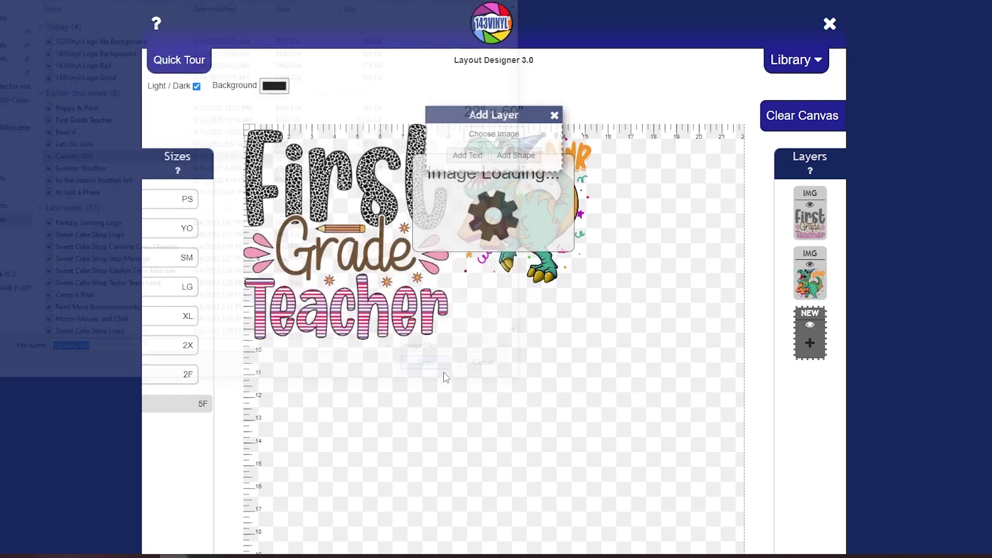
scroll(563, 362, down, 2)
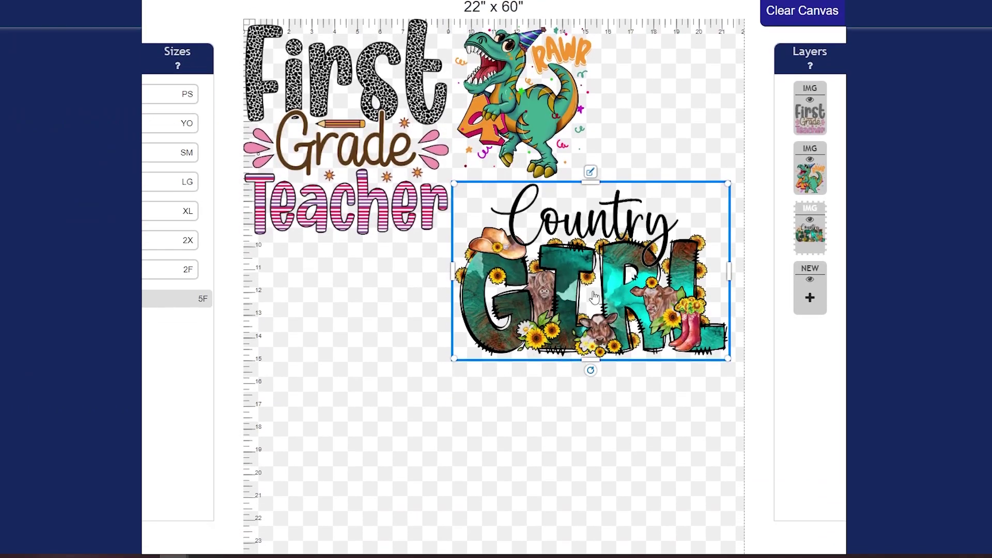
Set the Country Girl design to size 9, rotate it, and place it top right beside the dinosaur.
click(590, 172)
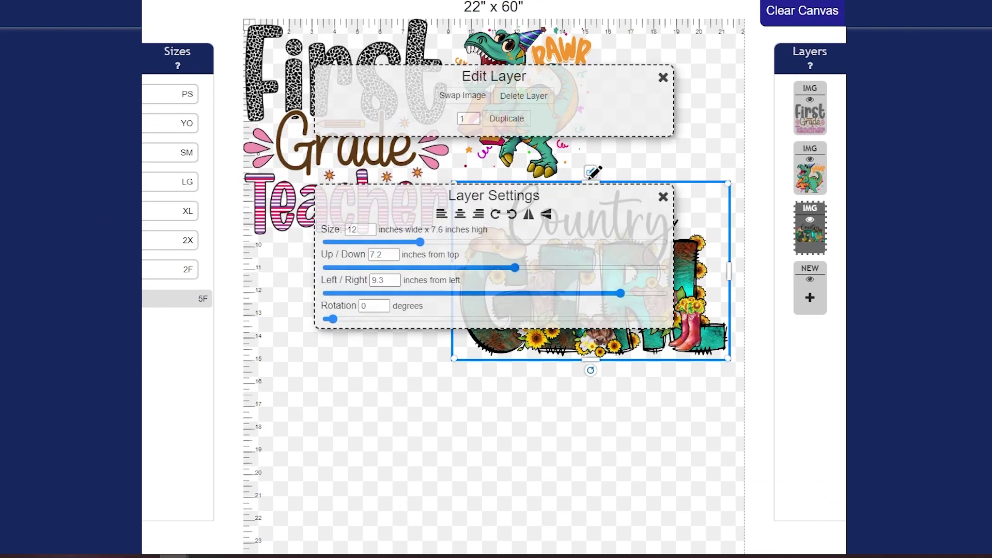
double_click(350, 229)
text(9)
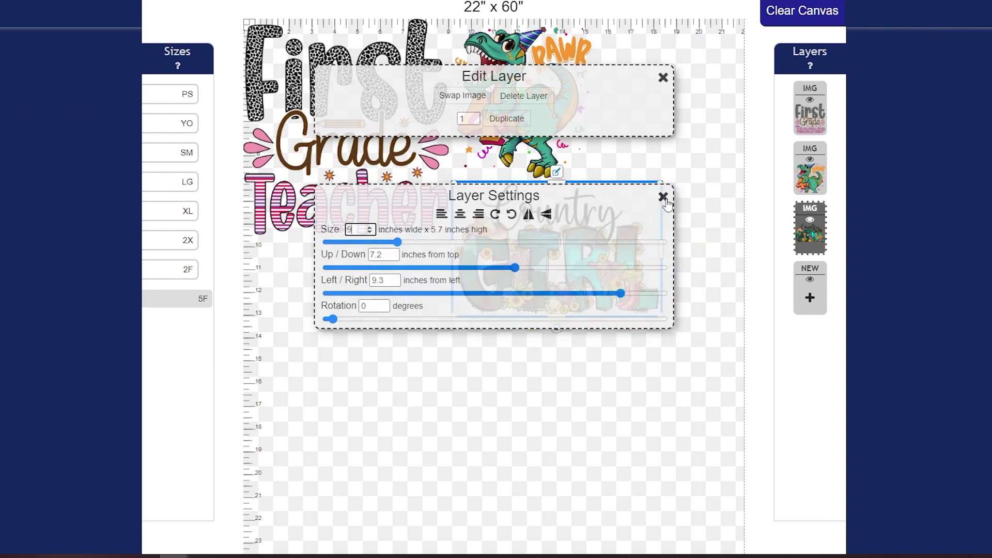
drag(575, 280, 648, 279)
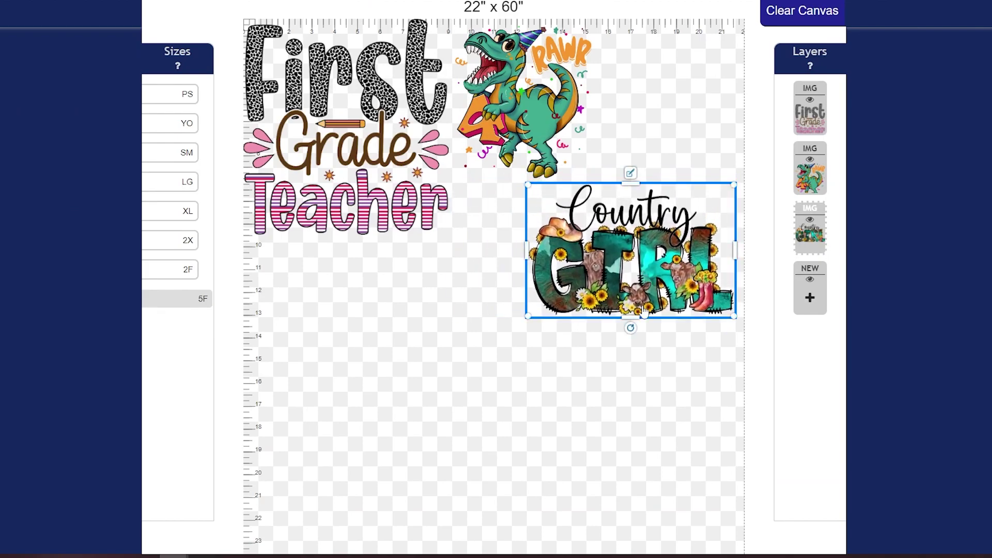
drag(631, 328, 528, 257)
drag(618, 283, 657, 158)
click(758, 344)
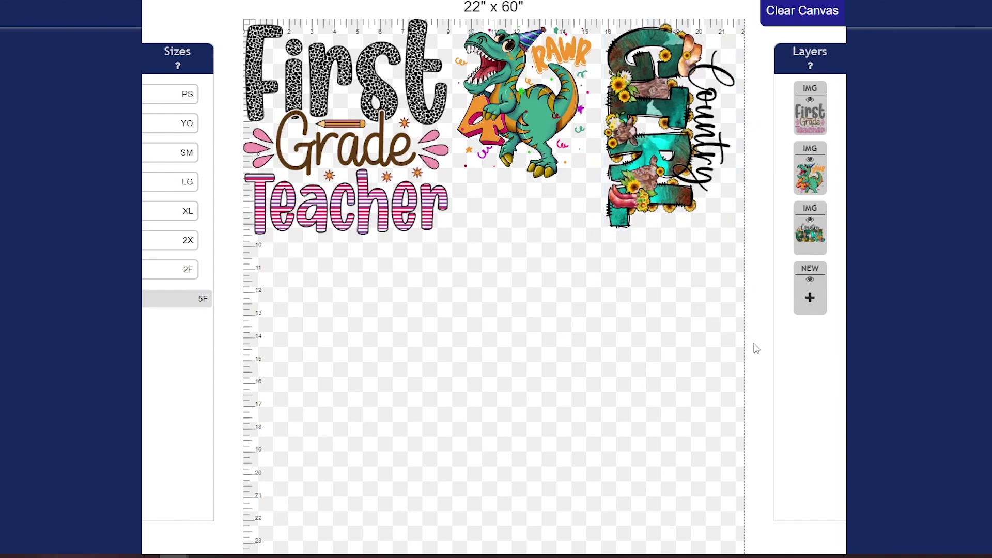
Add the 'tis the season football fall' image to the sheet as a new layer.
click(810, 303)
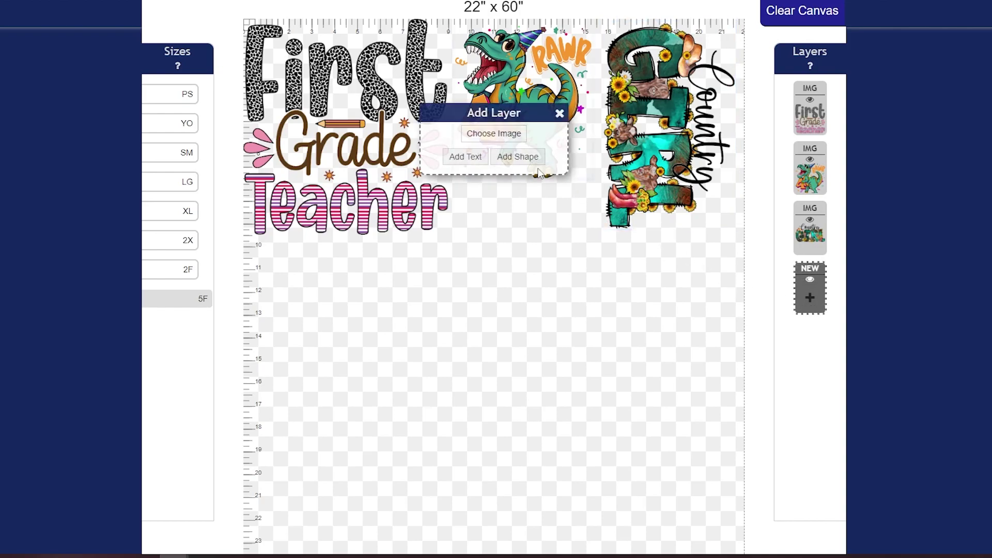
click(506, 135)
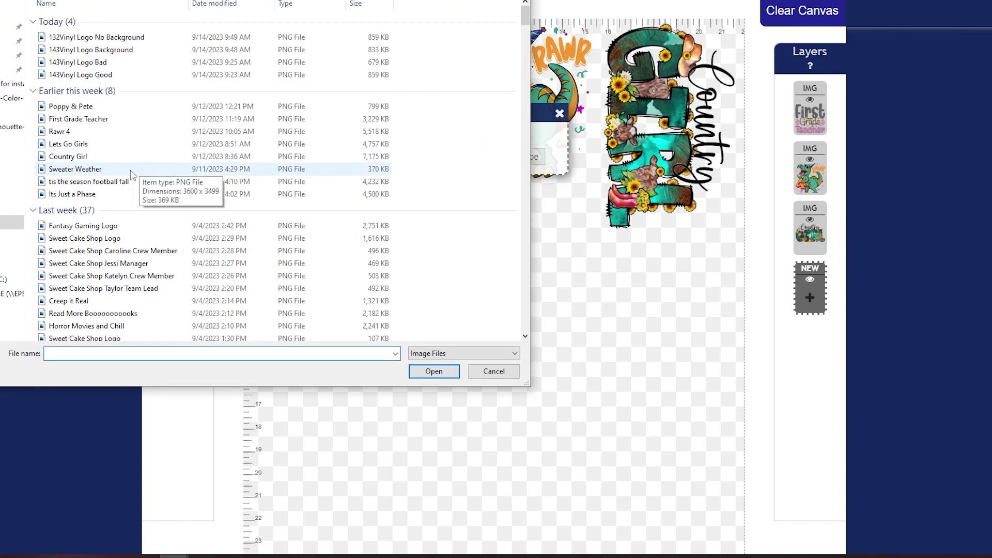
click(110, 182)
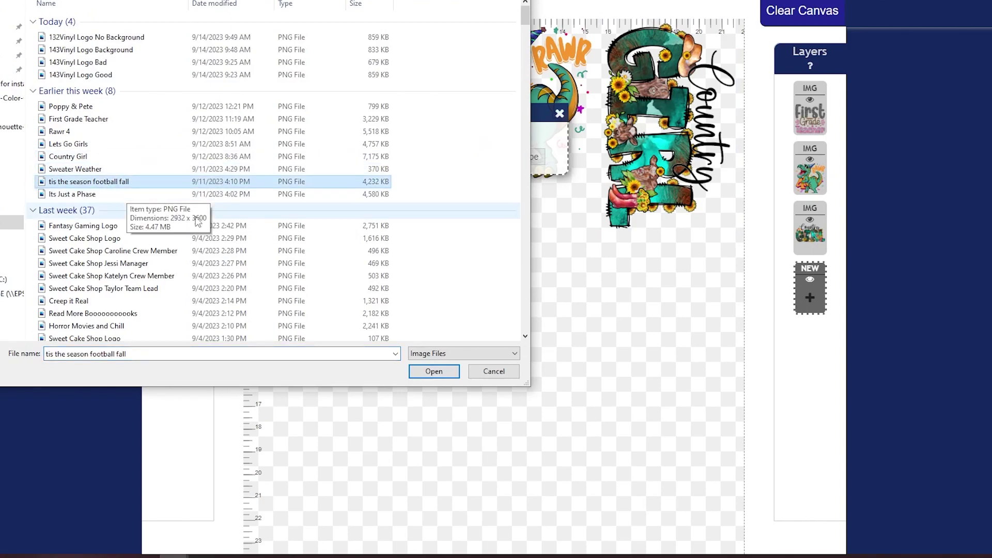
click(434, 372)
scroll(426, 382, down, 1)
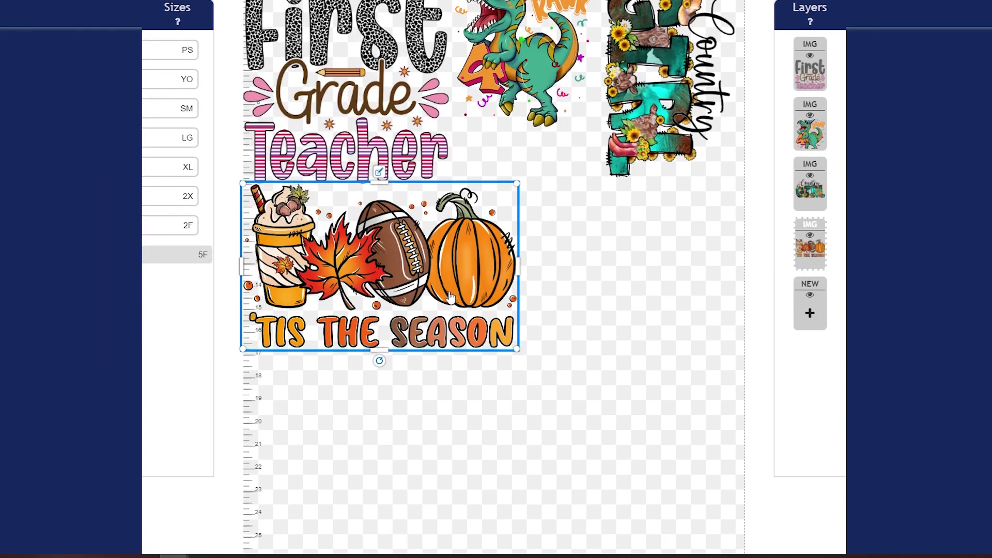
Resize the fall design to 9 inches wide, then deselect it.
click(380, 173)
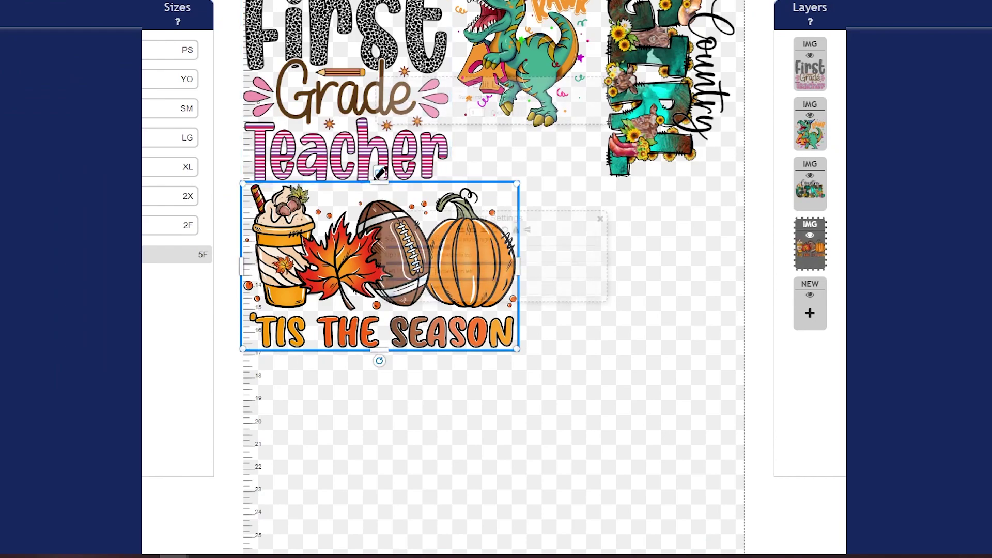
double_click(351, 230)
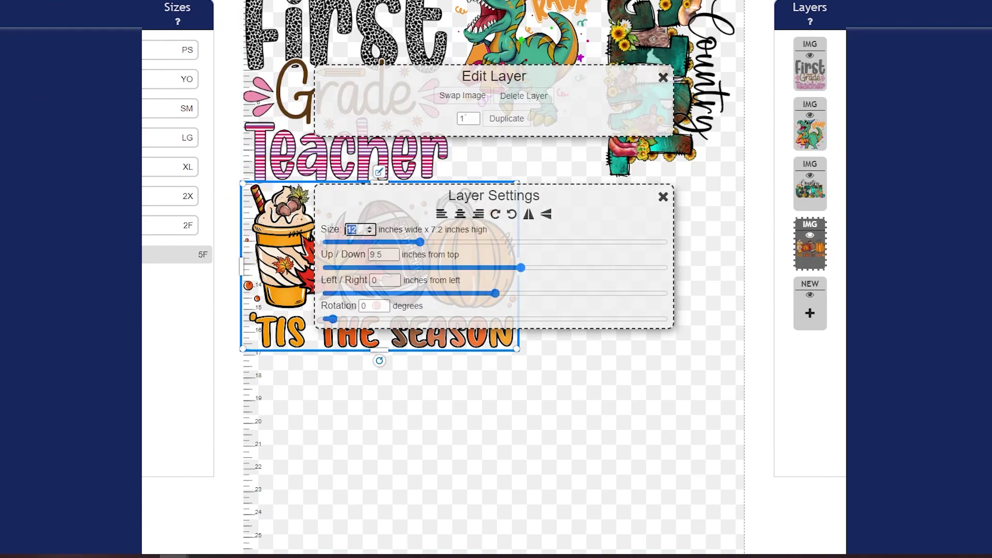
text(9)
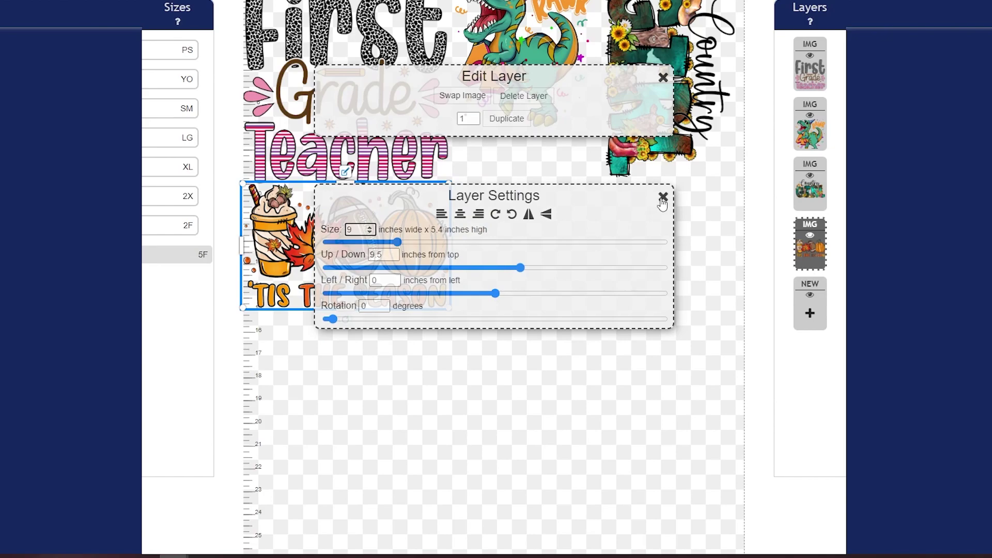
click(663, 199)
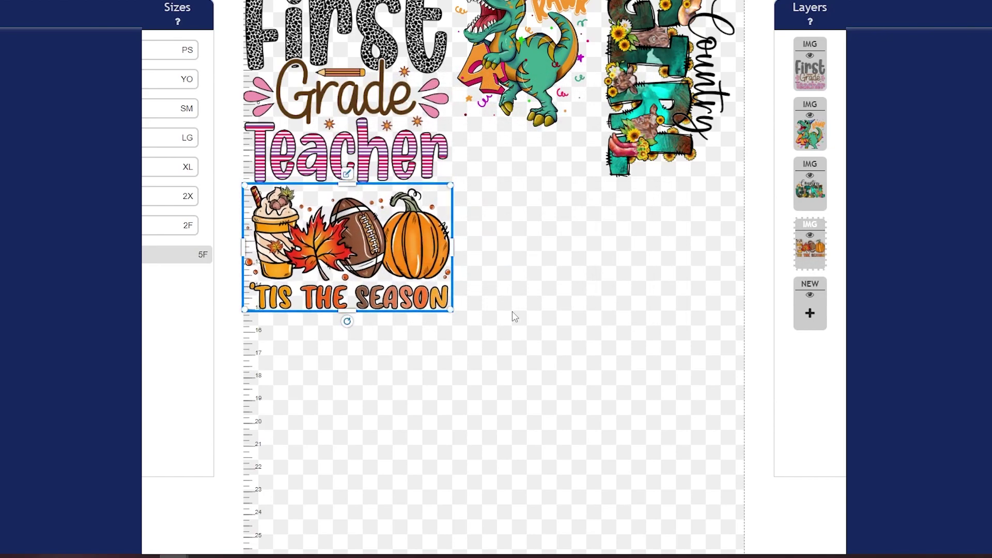
click(521, 318)
click(414, 266)
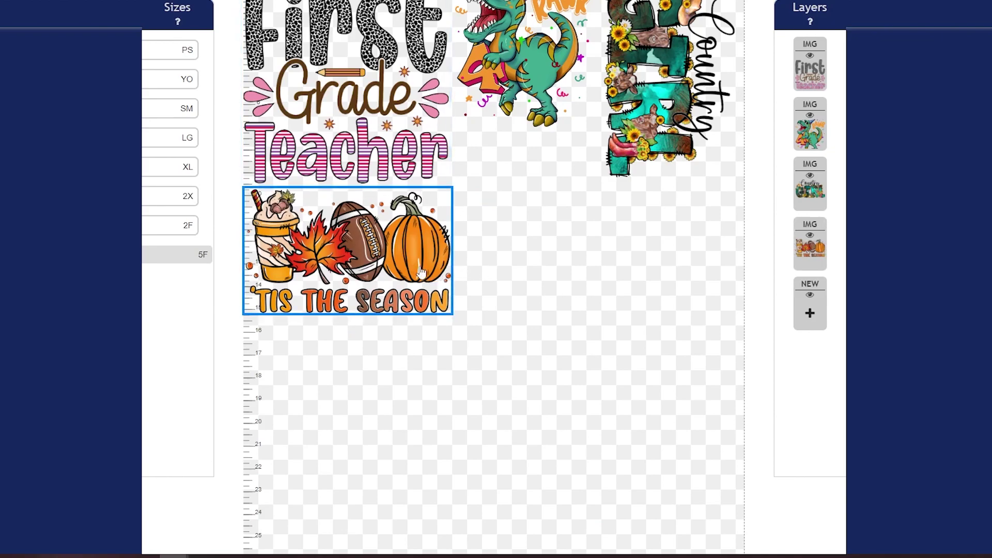
Duplicate the 'Tis the Season design into three extra copies forming a two-by-two grid.
click(350, 182)
click(349, 178)
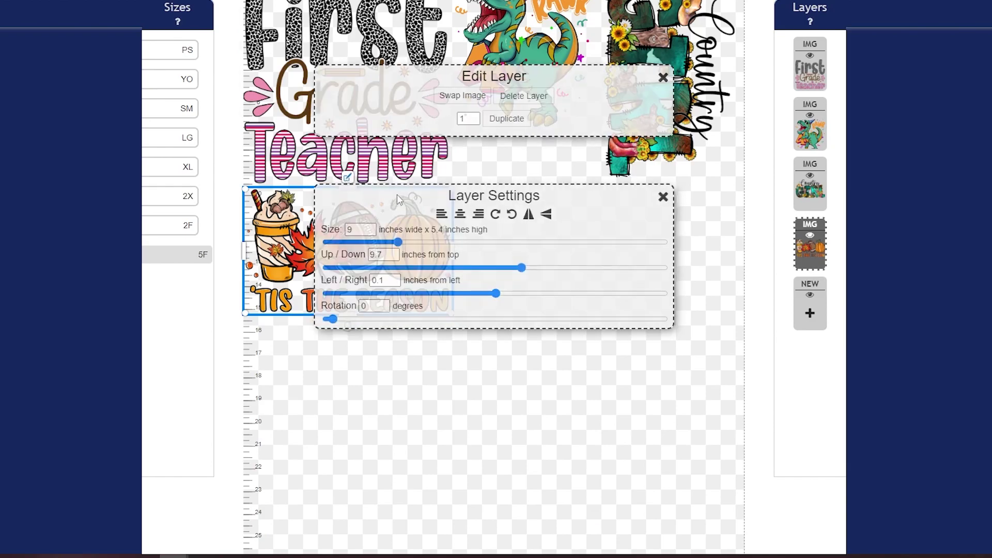
click(474, 116)
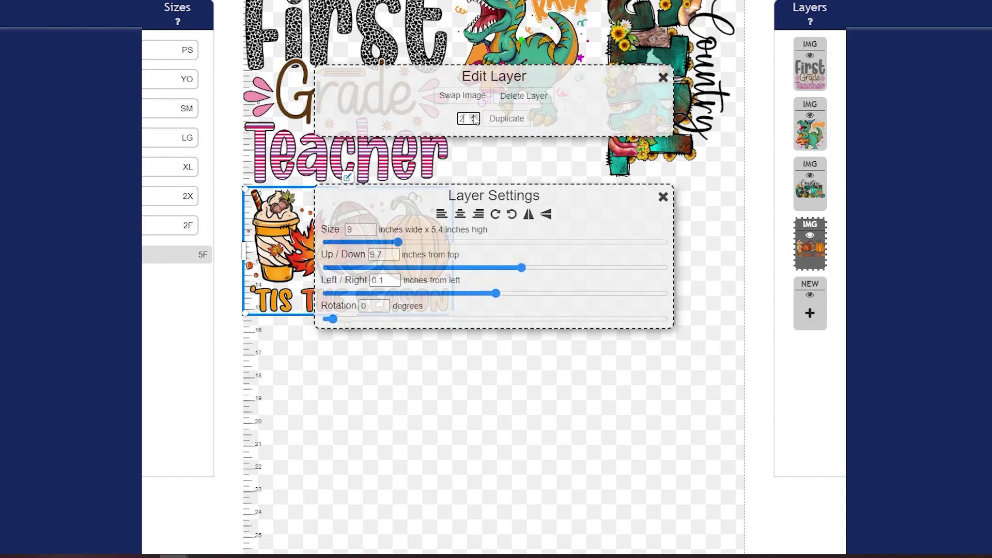
click(508, 119)
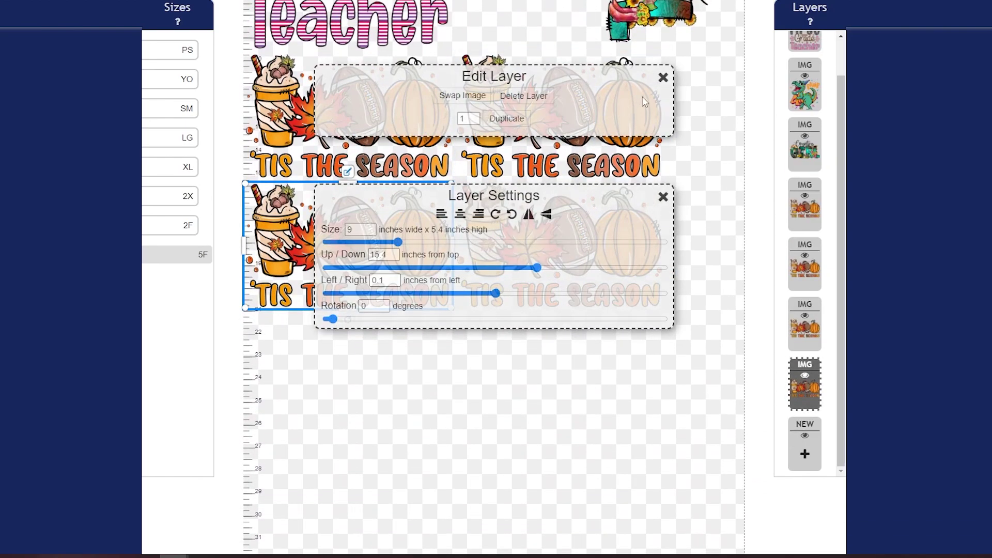
click(663, 78)
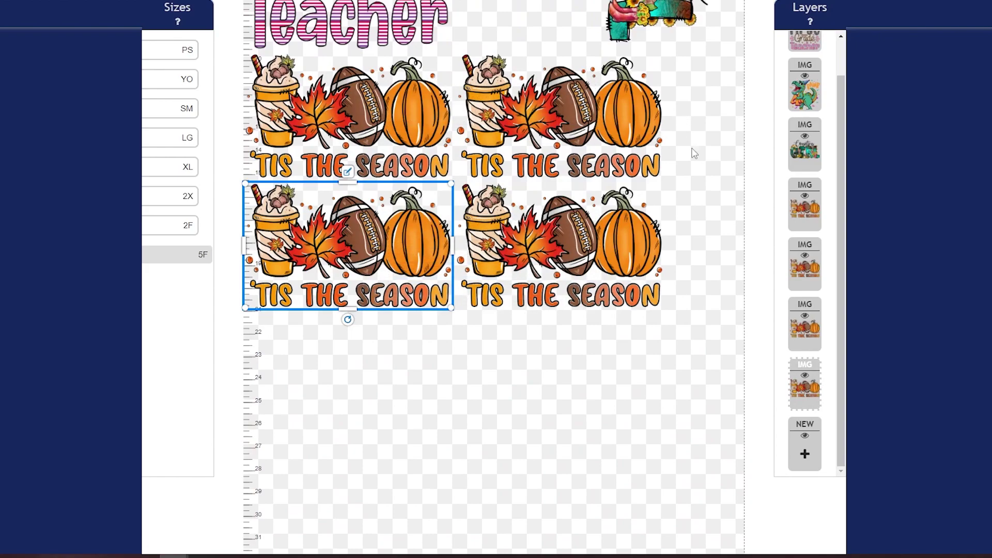
scroll(693, 299, up, 1)
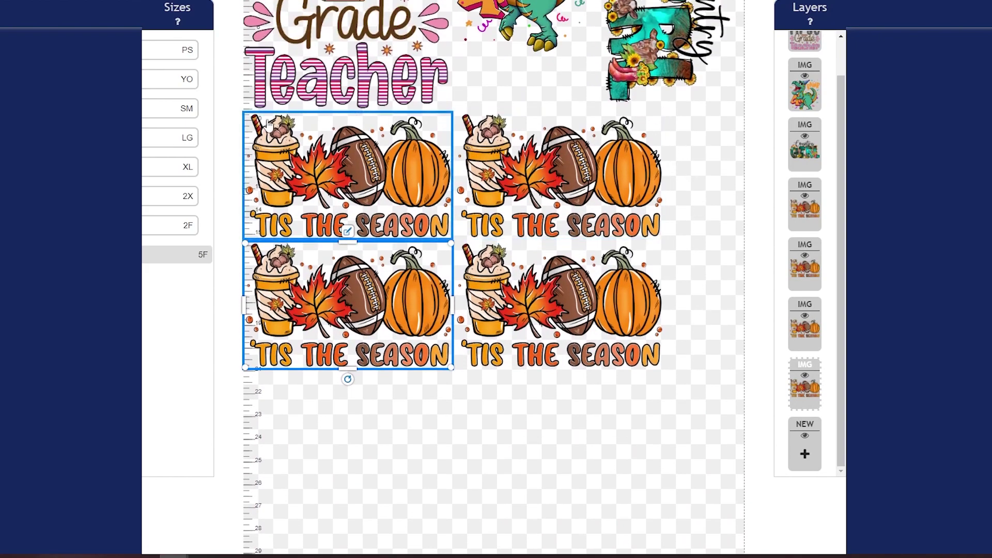
click(695, 440)
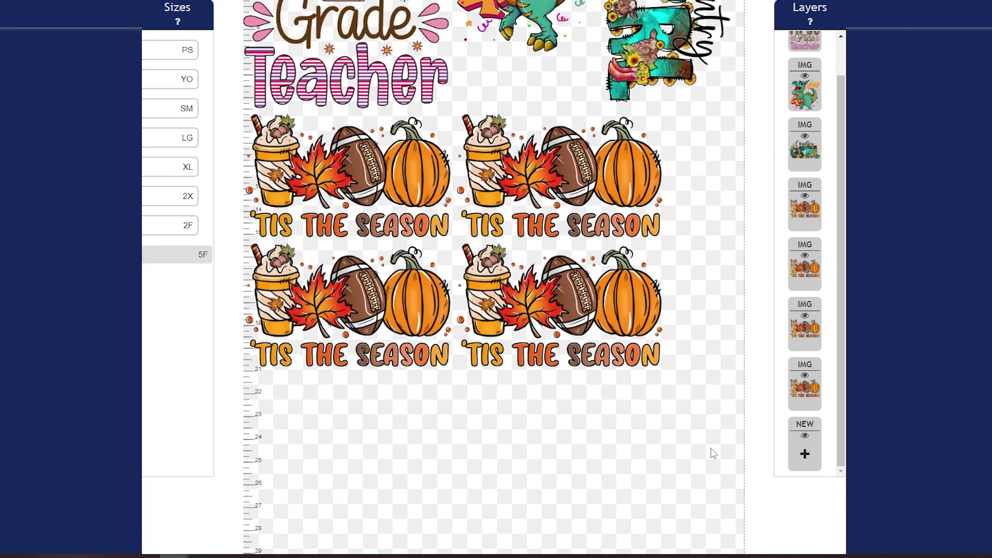
scroll(714, 453, up, 1)
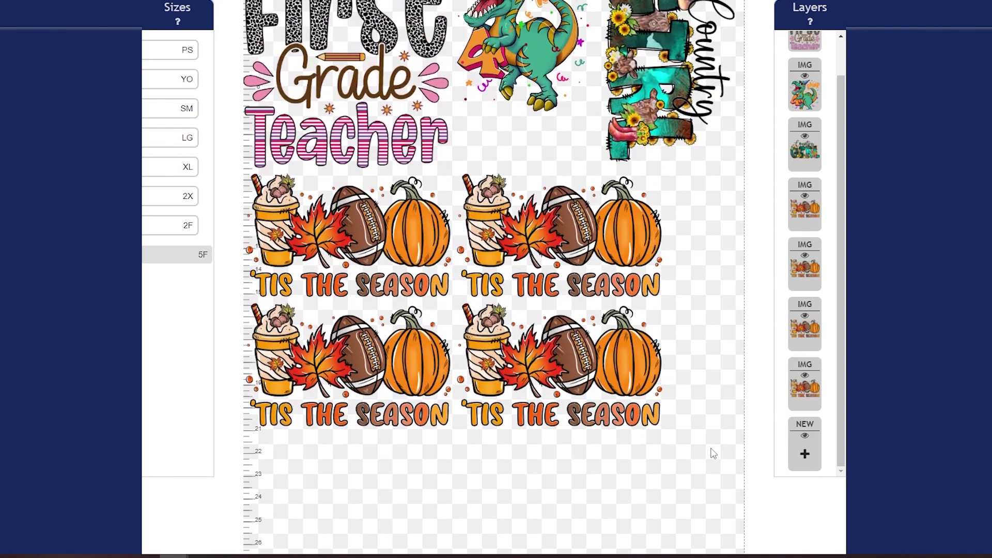
click(637, 378)
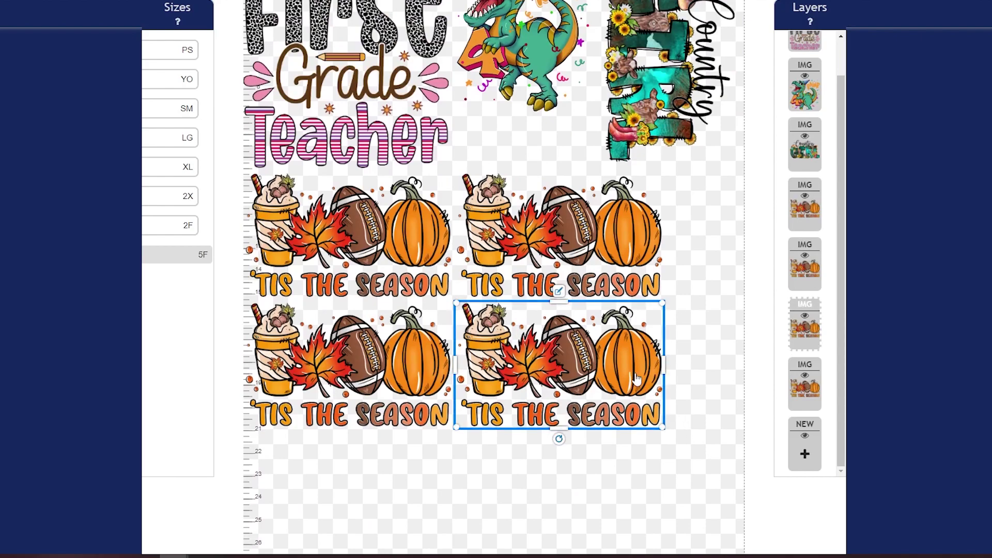
click(559, 293)
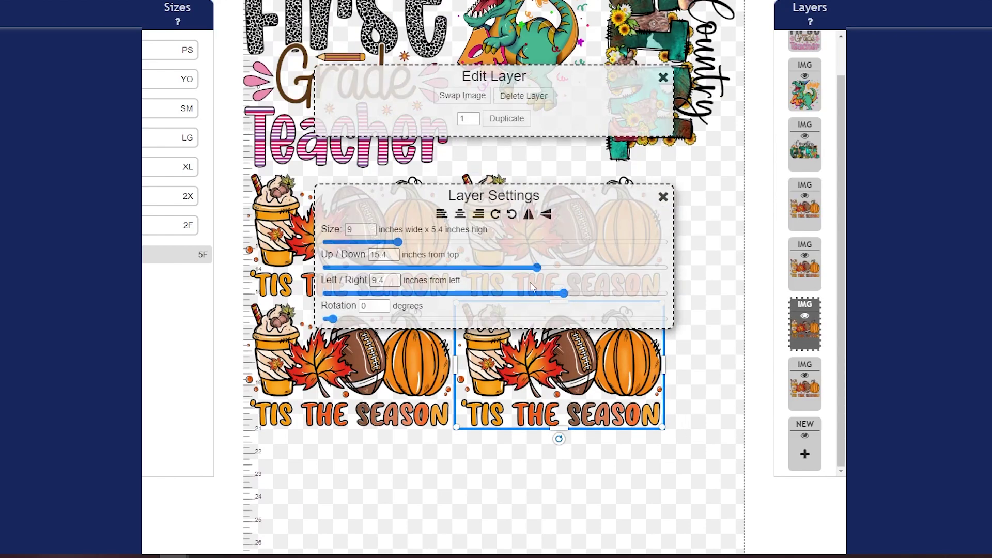
click(356, 231)
text(5)
click(609, 230)
click(663, 197)
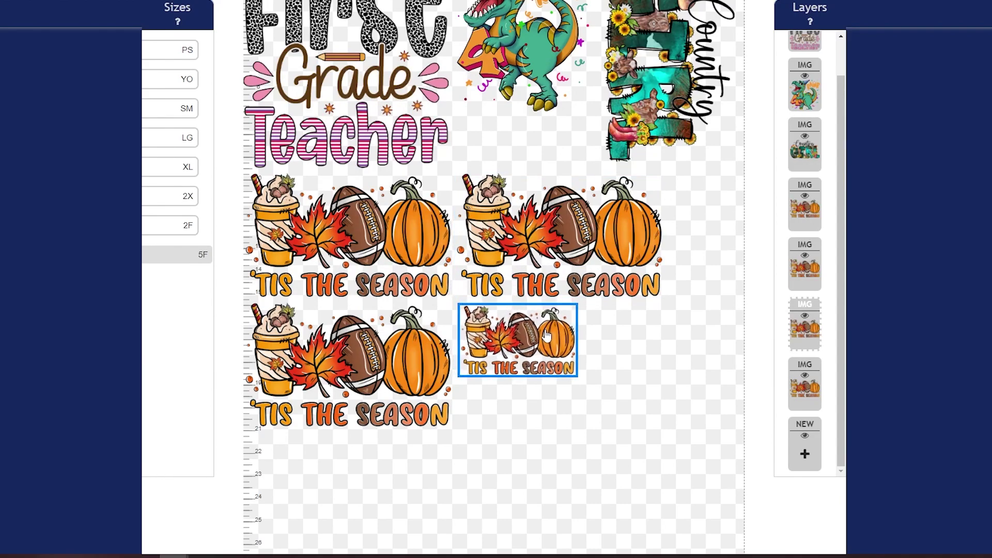
click(664, 359)
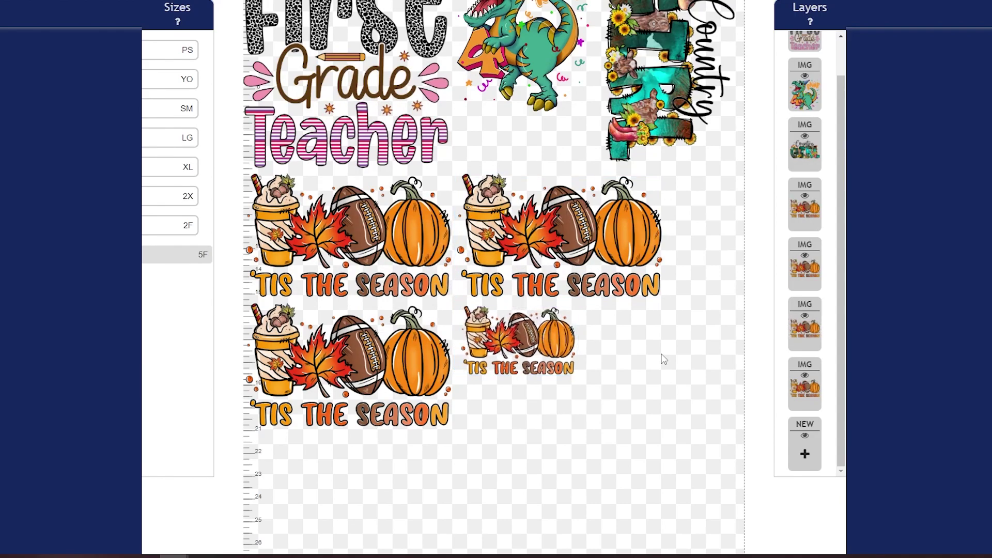
click(542, 348)
click(518, 294)
double_click(356, 230)
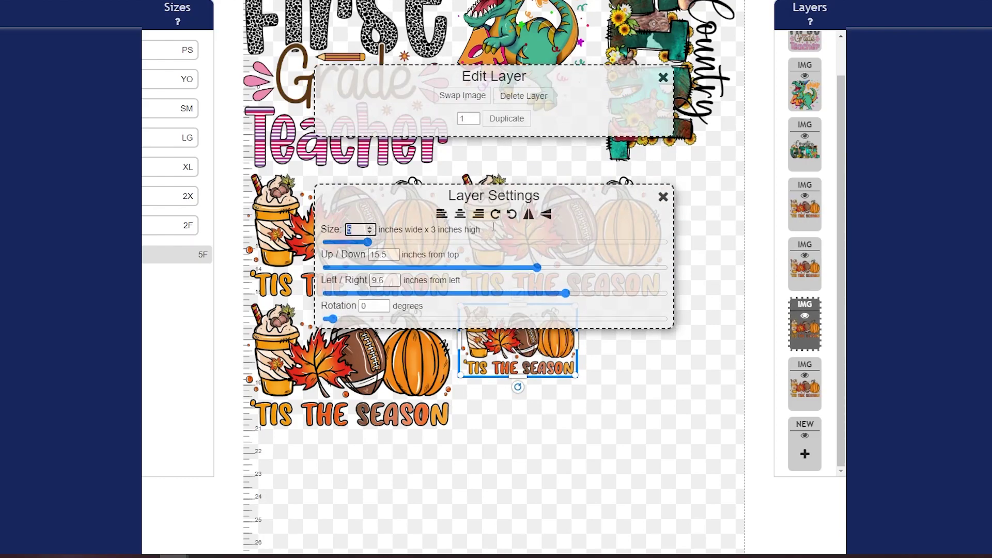
text(9)
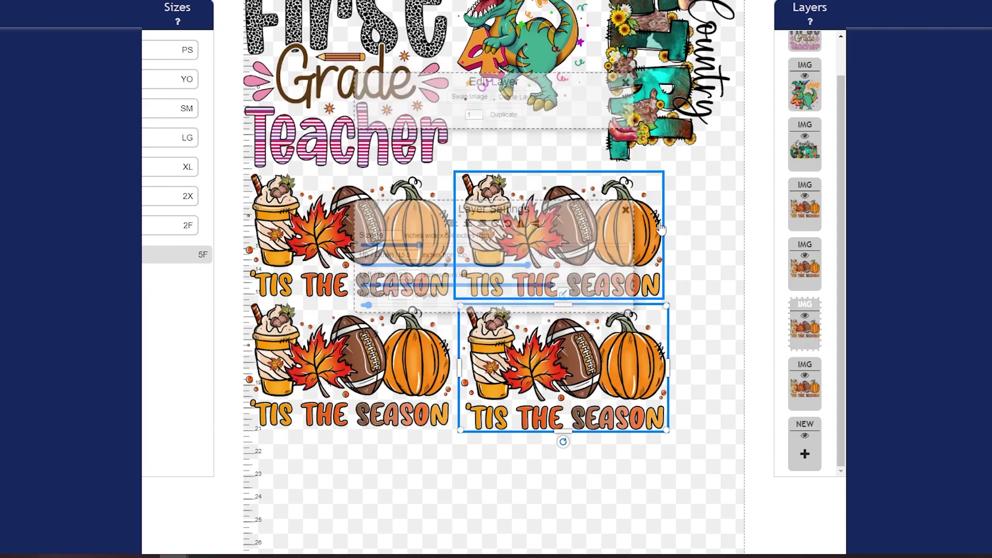
drag(609, 378, 607, 376)
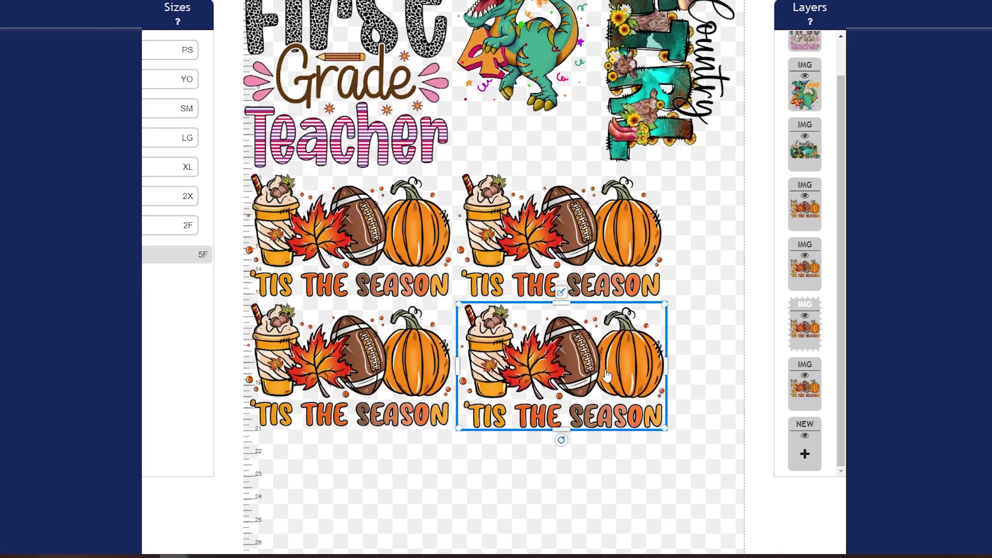
click(739, 398)
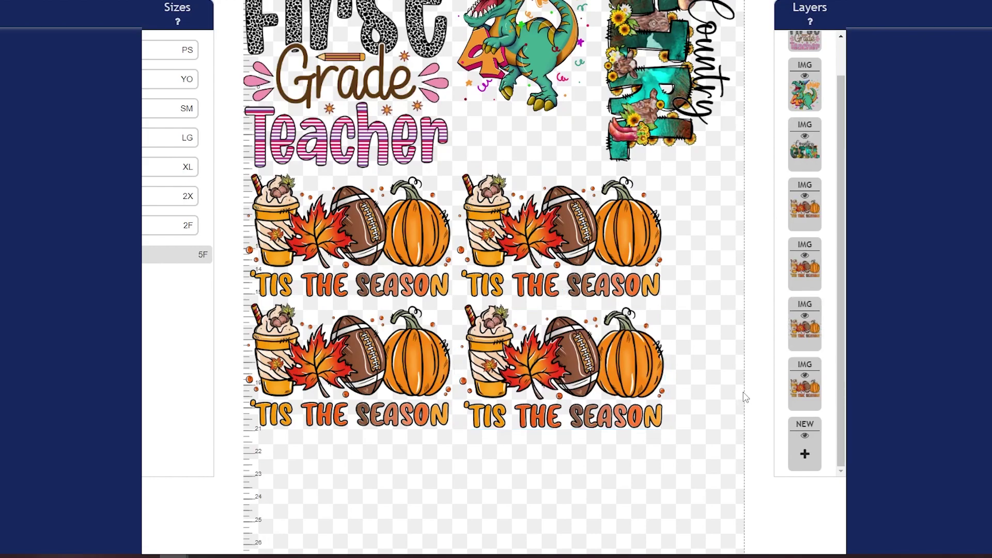
Add the 'Its Just a Phase' image and duplicate it into a side-by-side pair.
scroll(746, 408, down, 8)
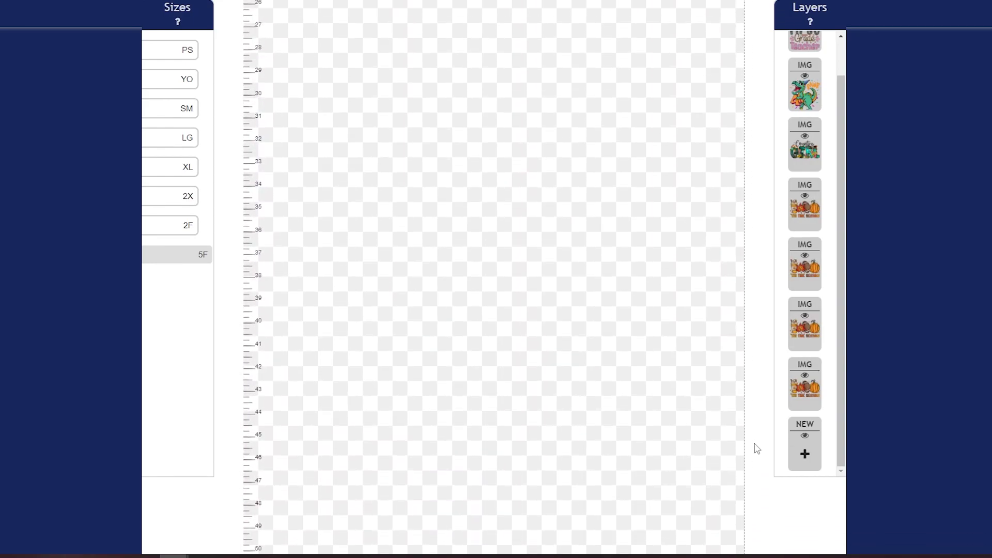
scroll(755, 447, up, 2)
click(806, 454)
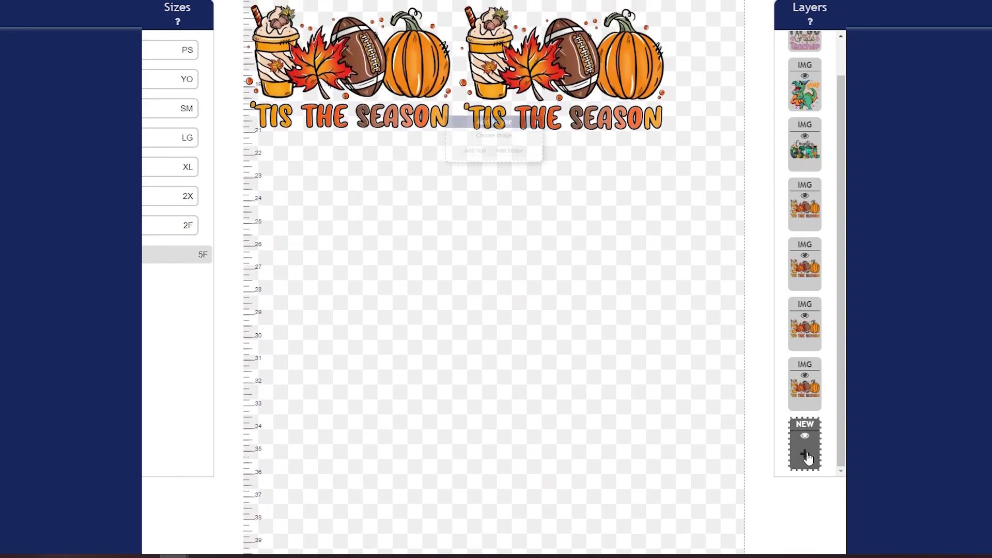
click(513, 141)
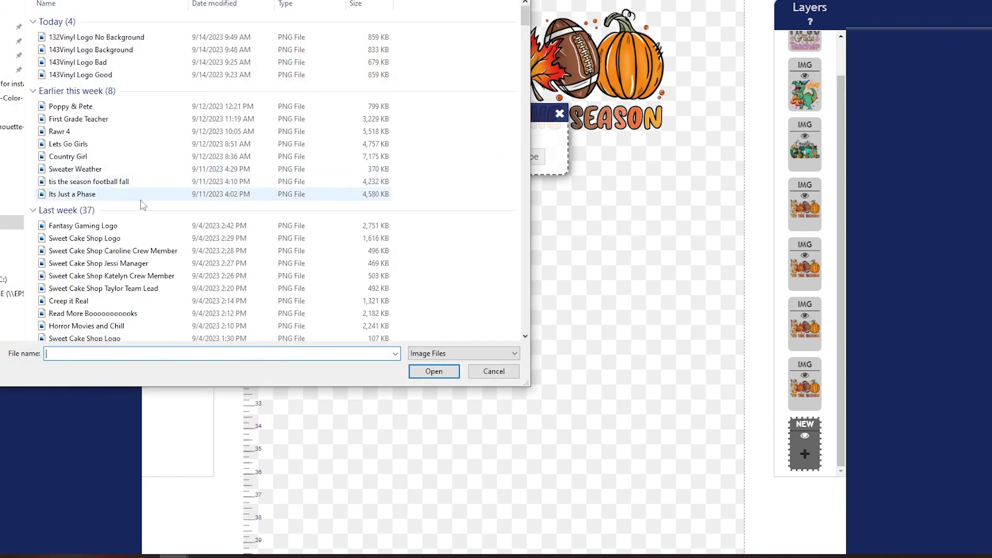
click(100, 196)
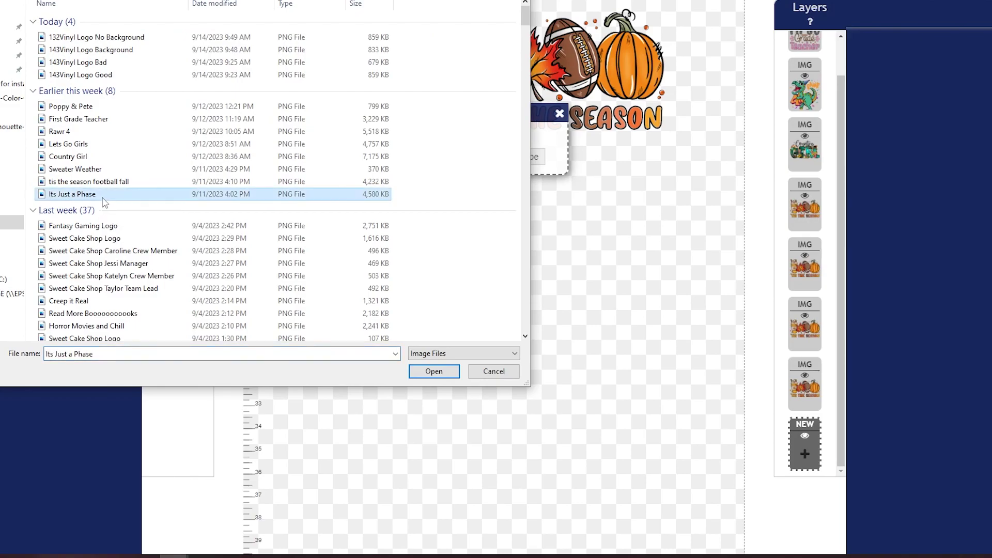
click(440, 371)
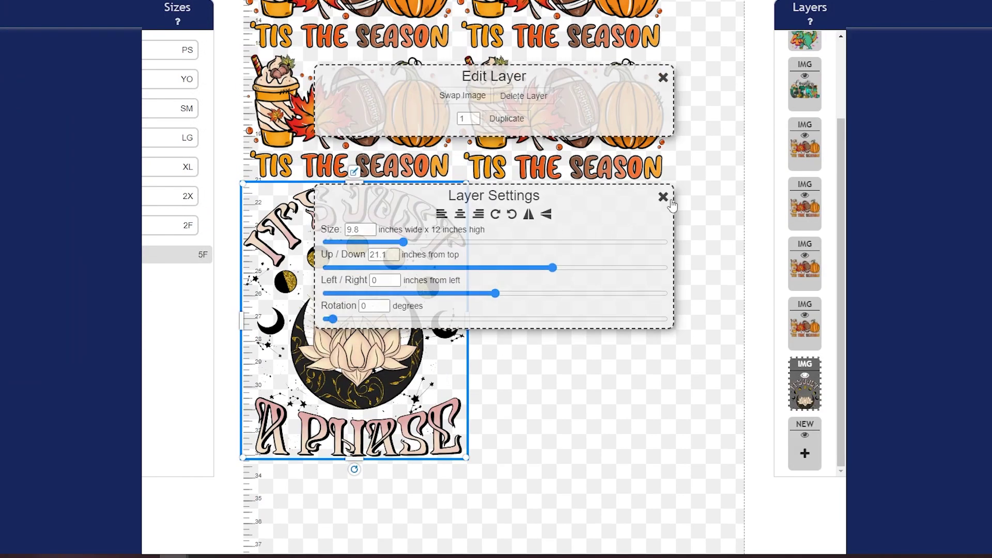
click(506, 119)
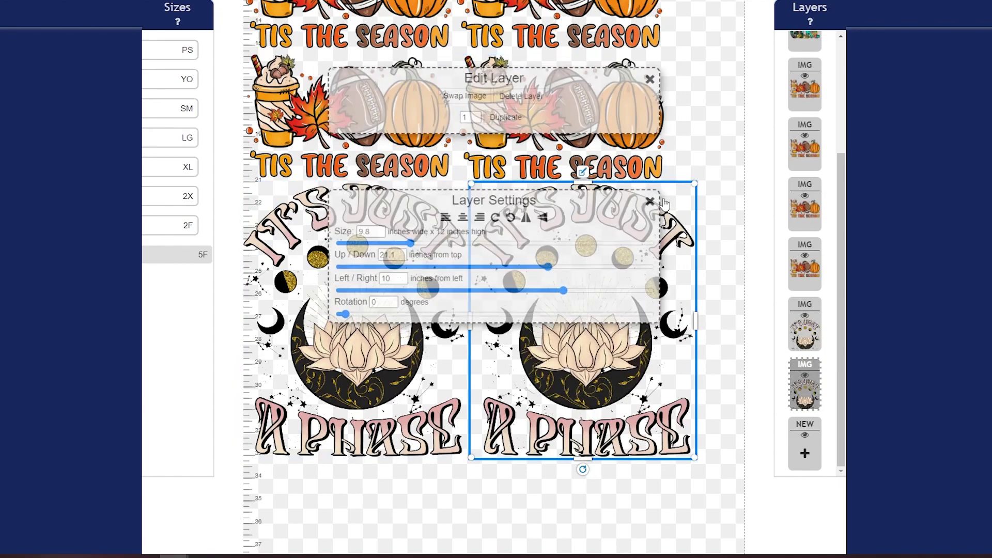
click(719, 295)
scroll(726, 303, down, 2)
Add the 'Creep it Real' image to the sheet as a new layer.
scroll(726, 302, down, 3)
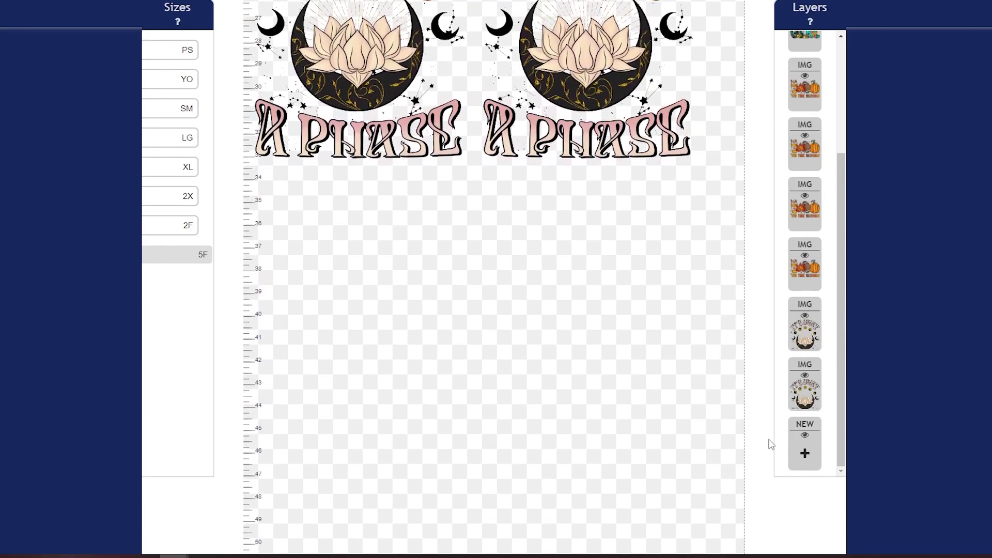
click(805, 455)
click(522, 156)
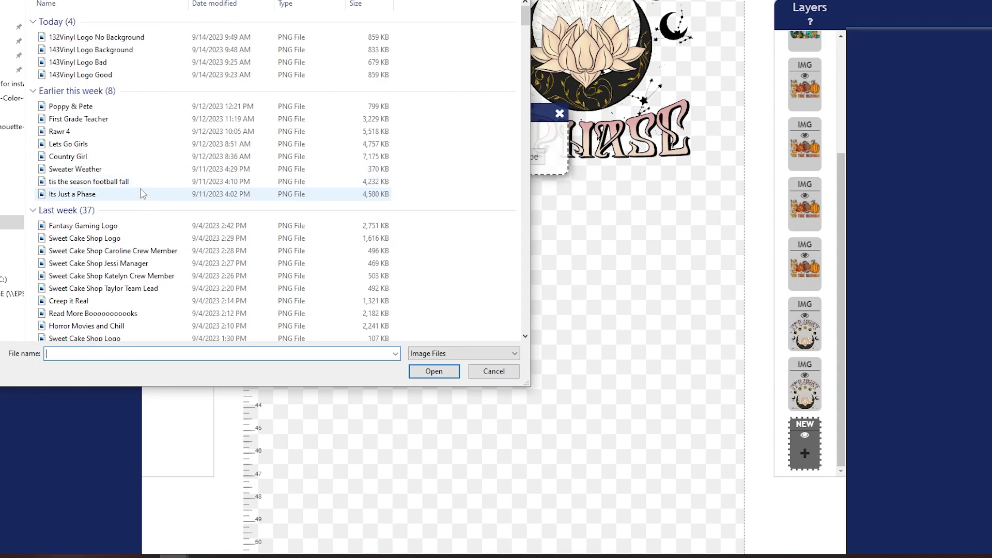
scroll(140, 211, down, 1)
click(144, 276)
click(433, 372)
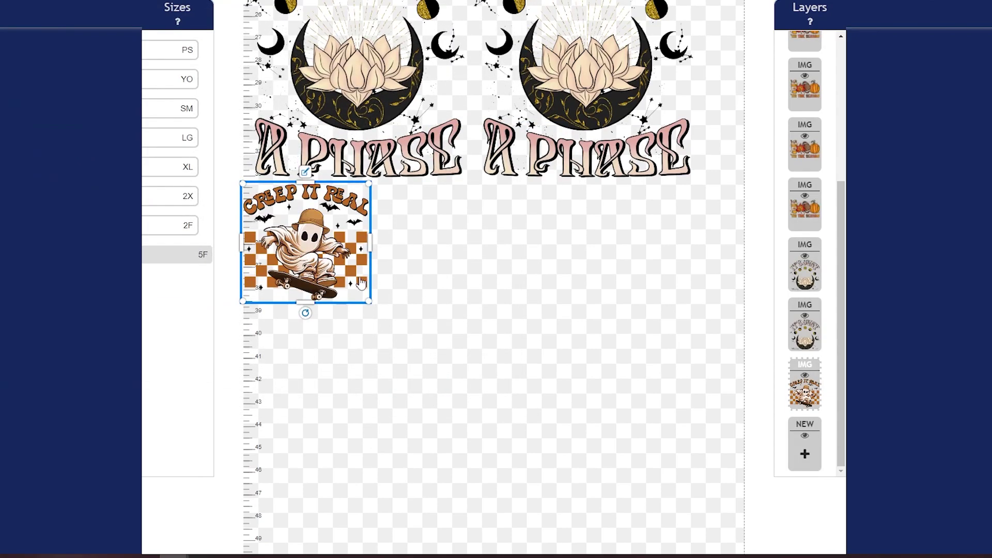
click(305, 171)
click(663, 197)
Duplicate Creep It Real with quantity 3 and set the extra copy upright below the row.
click(309, 173)
text(3)
click(506, 118)
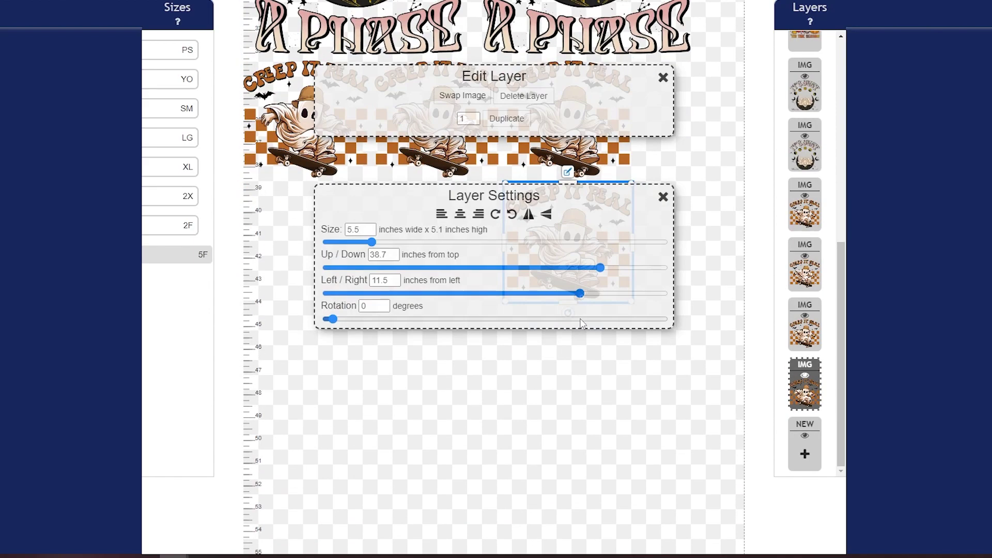
drag(569, 432, 499, 360)
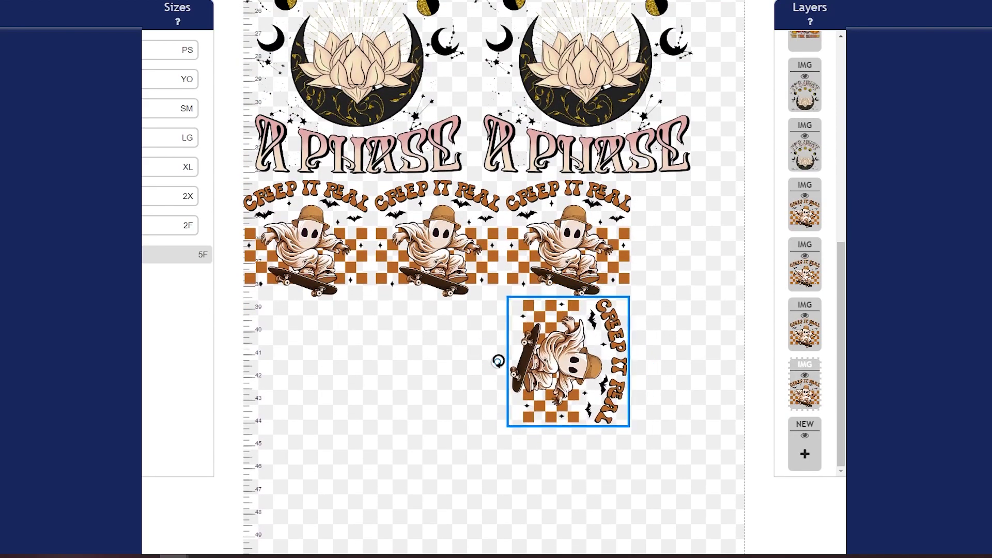
drag(562, 365, 305, 374)
drag(238, 371, 310, 440)
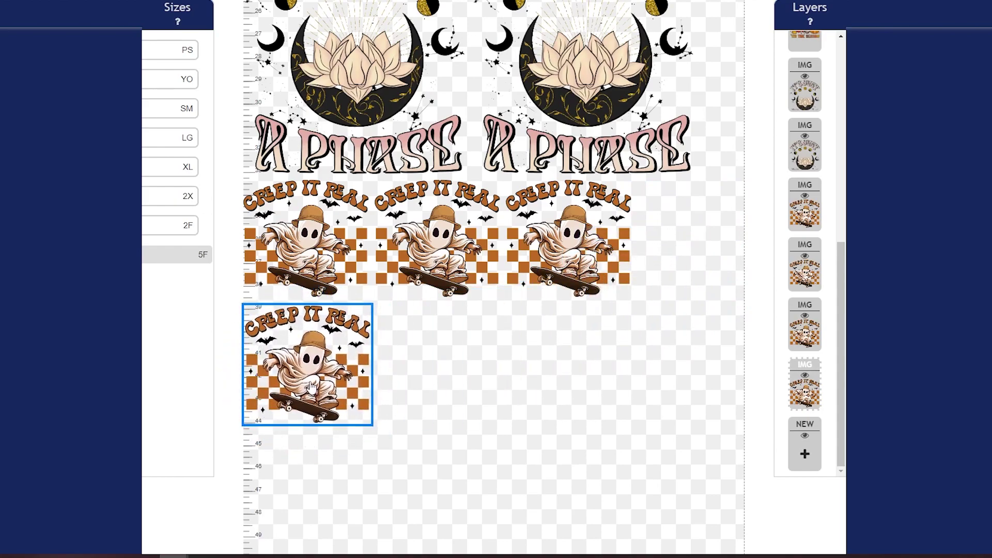
Add the 'Read More Boooooks' ghost image to the sheet.
click(798, 449)
click(511, 135)
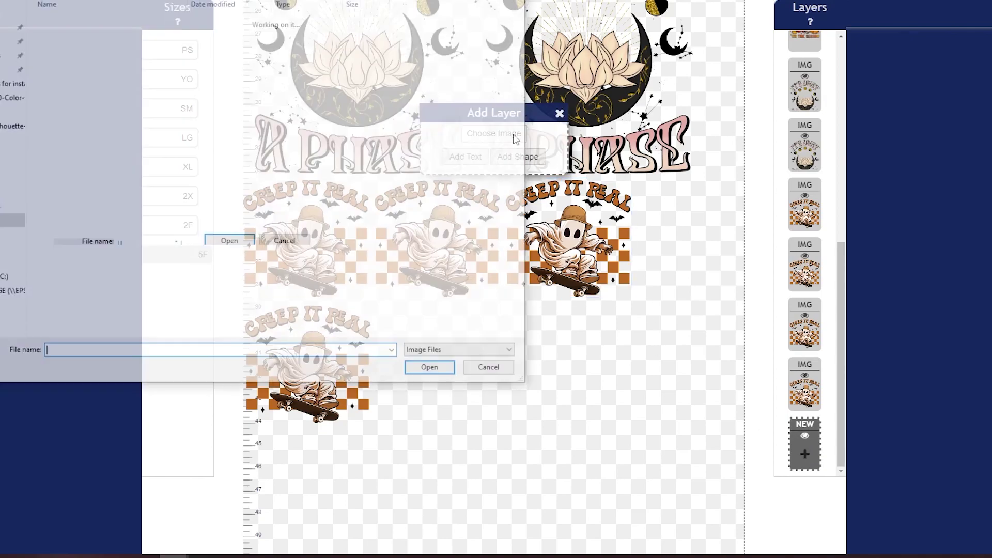
click(93, 310)
click(442, 373)
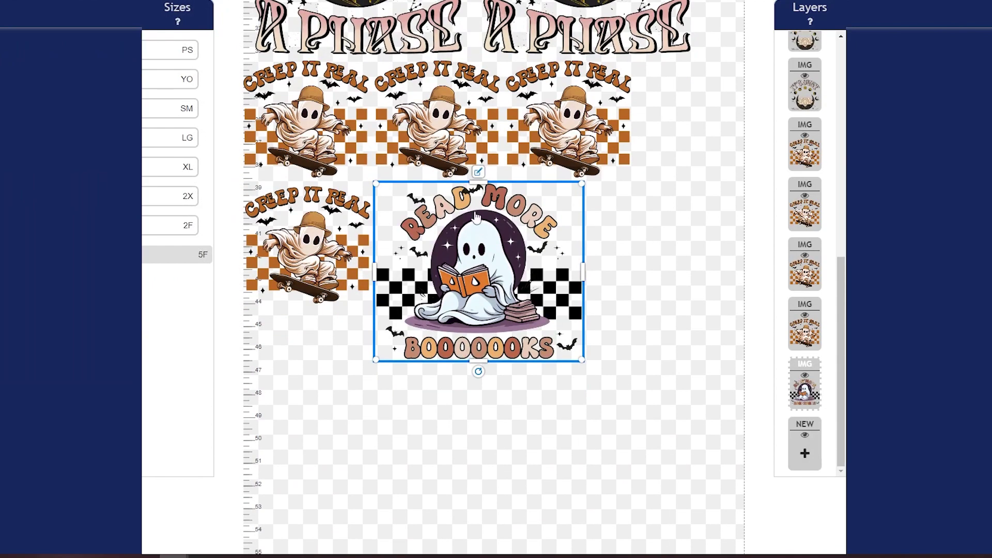
Add the 'Horror Movies and Chill' image at 10 inches wide and duplicate it side by side.
click(796, 465)
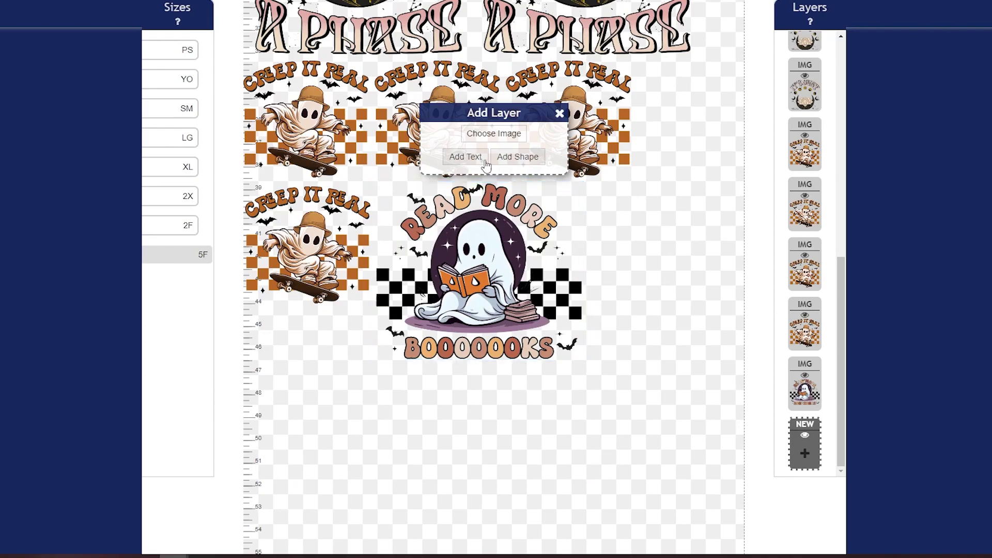
click(493, 134)
click(155, 322)
click(435, 370)
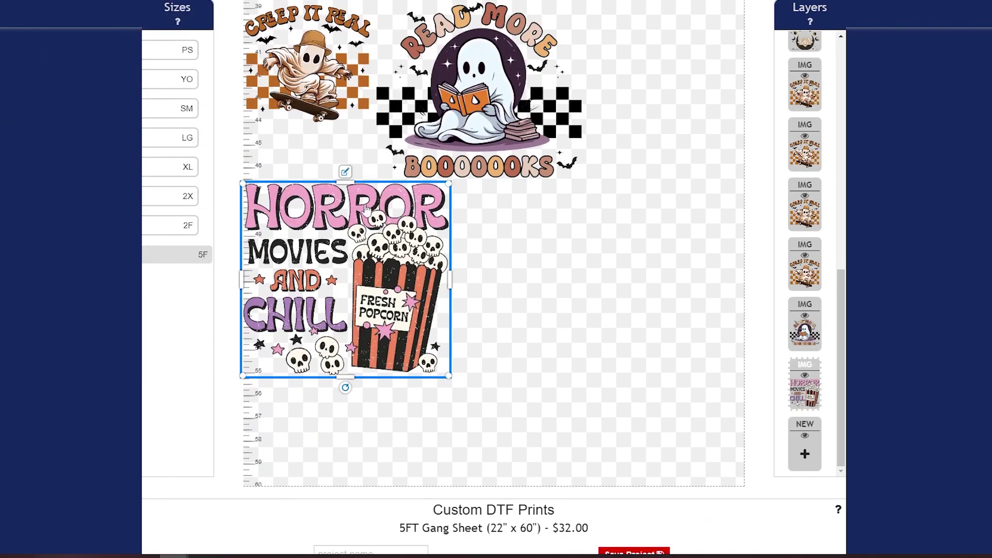
mouse_move(342, 169)
text(10)
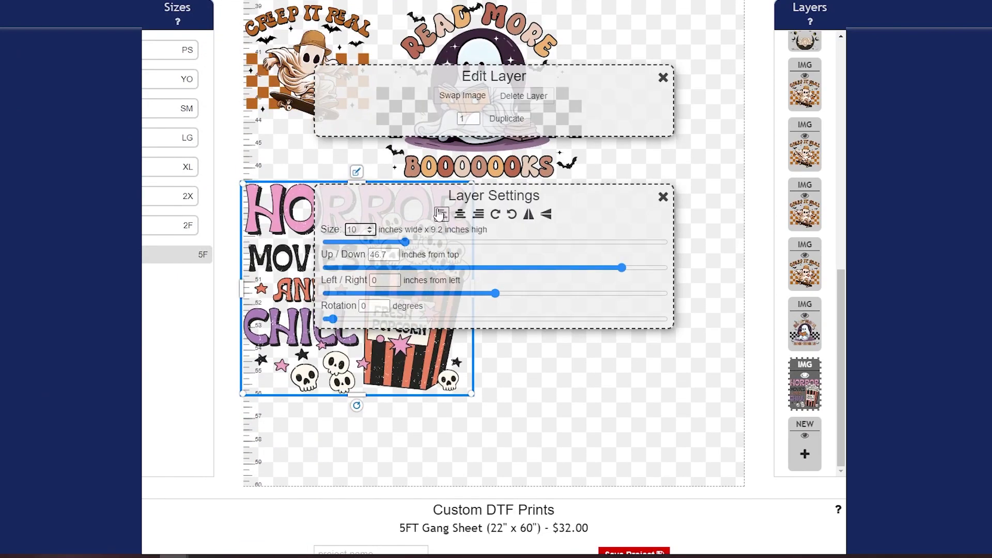
click(805, 454)
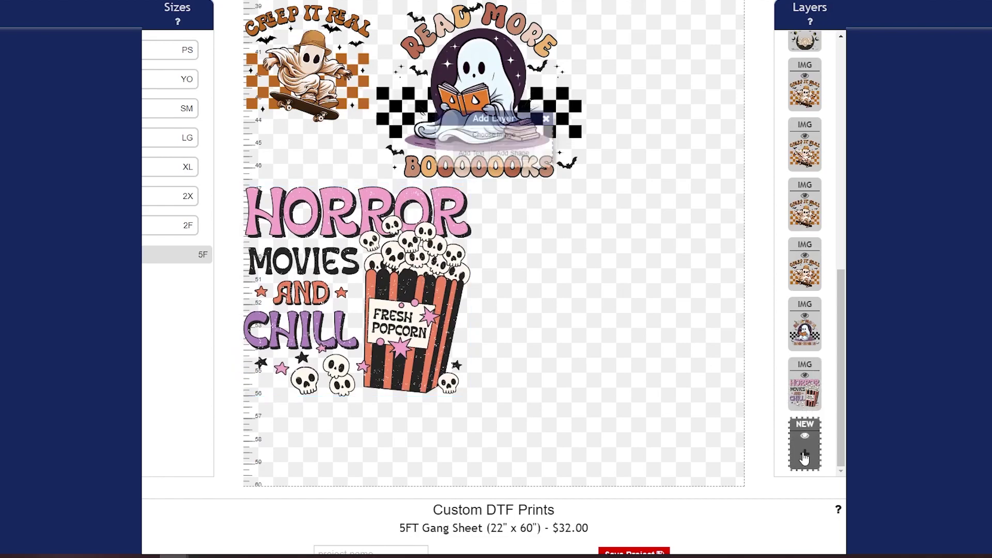
click(447, 197)
mouse_move(358, 174)
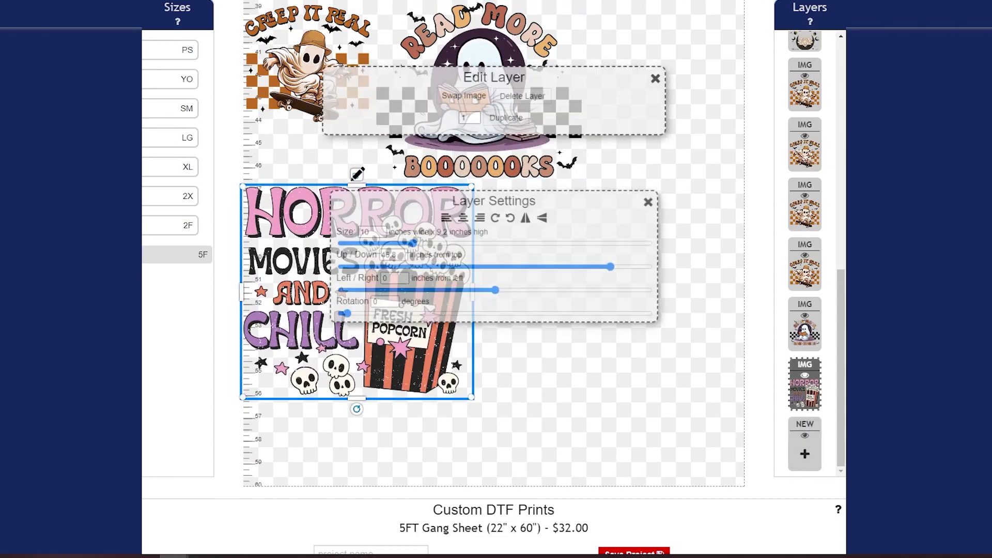
click(505, 118)
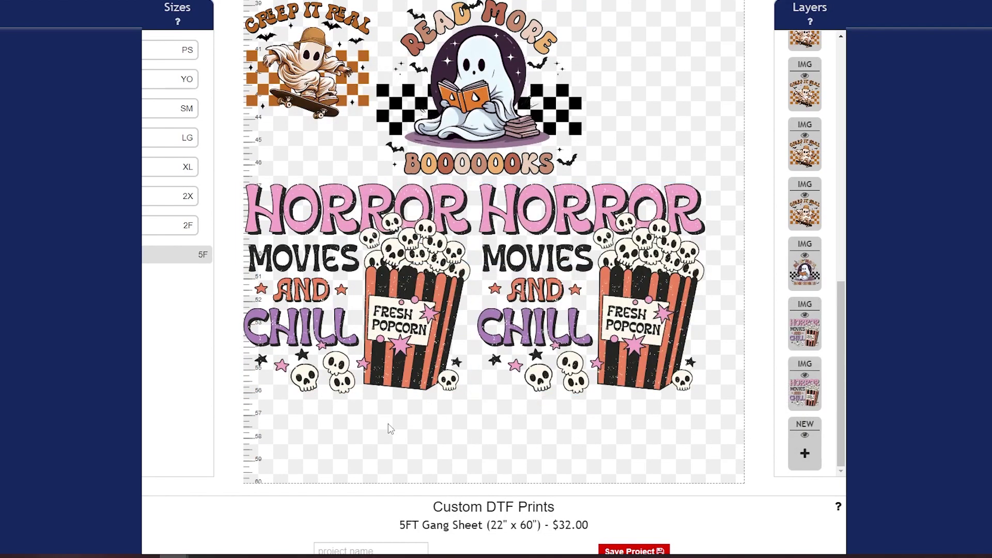
Add the '143Vinyl Logo Good' image to the sheet as a new layer.
scroll(764, 427, up, 3)
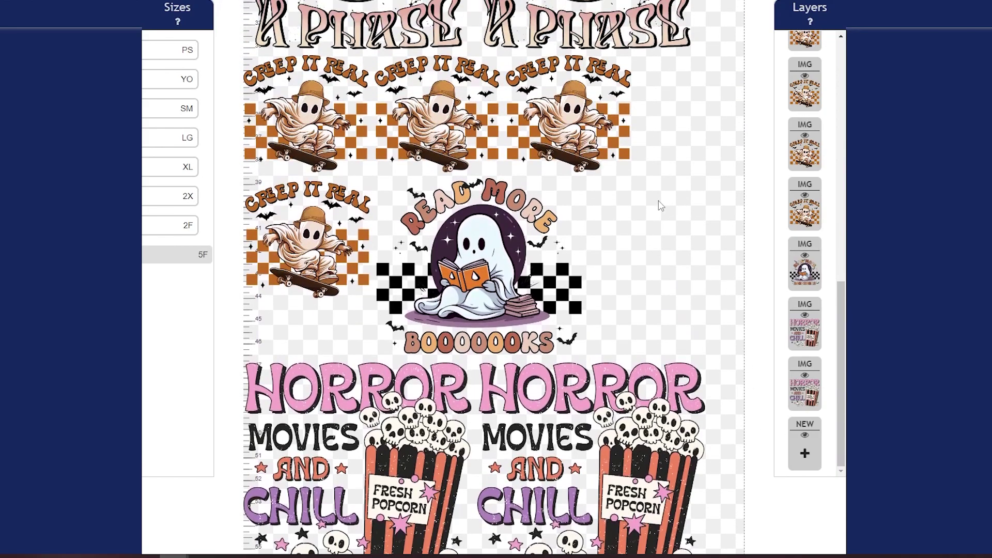
scroll(746, 333, up, 12)
scroll(770, 360, up, 3)
scroll(770, 360, down, 10)
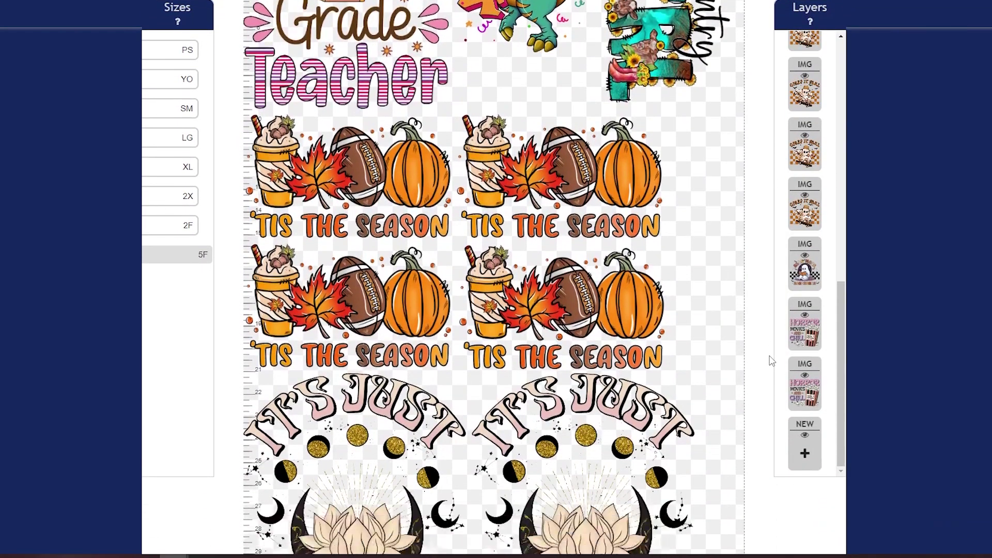
scroll(771, 361, down, 5)
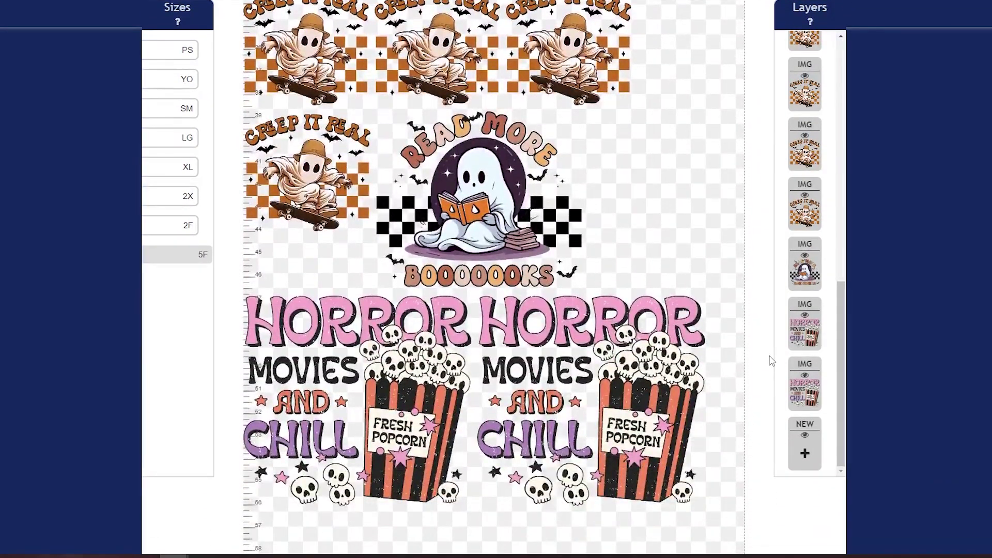
click(805, 449)
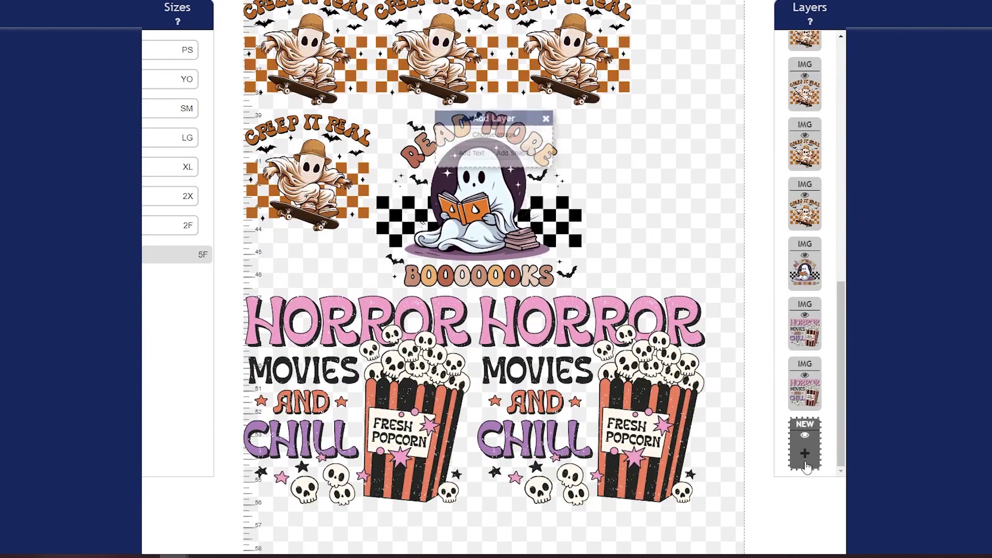
click(495, 134)
click(102, 76)
click(435, 371)
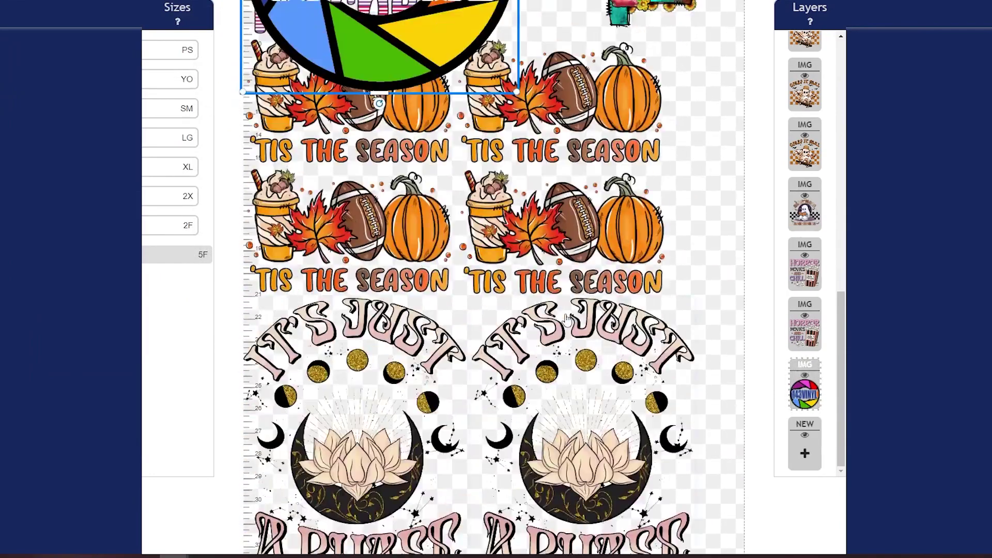
Resize the logo to 3 inches wide and place it beside Read More Boooooks.
scroll(567, 319, up, 3)
drag(396, 160, 659, 335)
scroll(627, 325, down, 5)
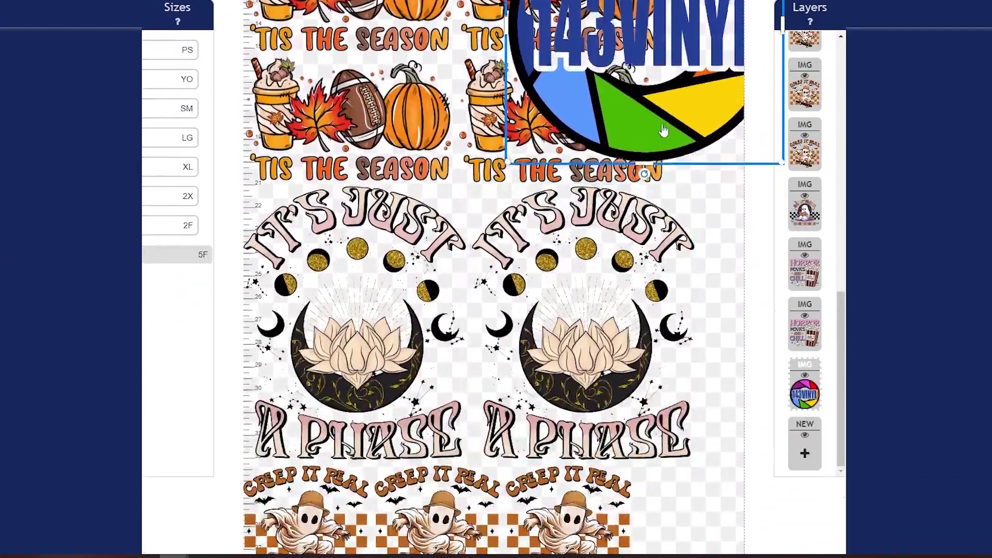
drag(632, 56, 606, 431)
scroll(606, 432, down, 4)
scroll(606, 431, down, 1)
drag(594, 248, 613, 476)
click(612, 228)
text(3)
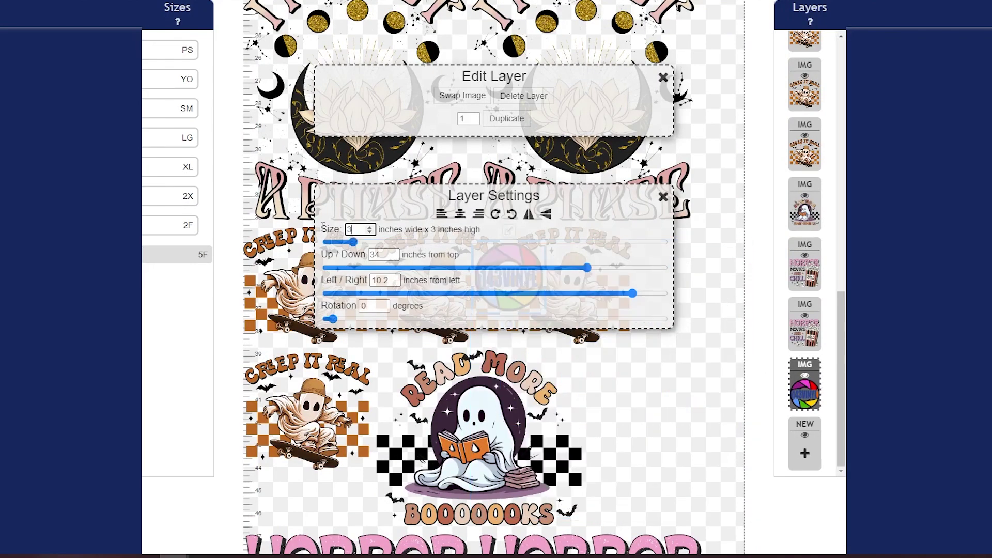
click(664, 197)
drag(516, 259, 622, 364)
Make three more logo copies and nudge all four slightly right beside the ghost.
scroll(622, 365, up, 3)
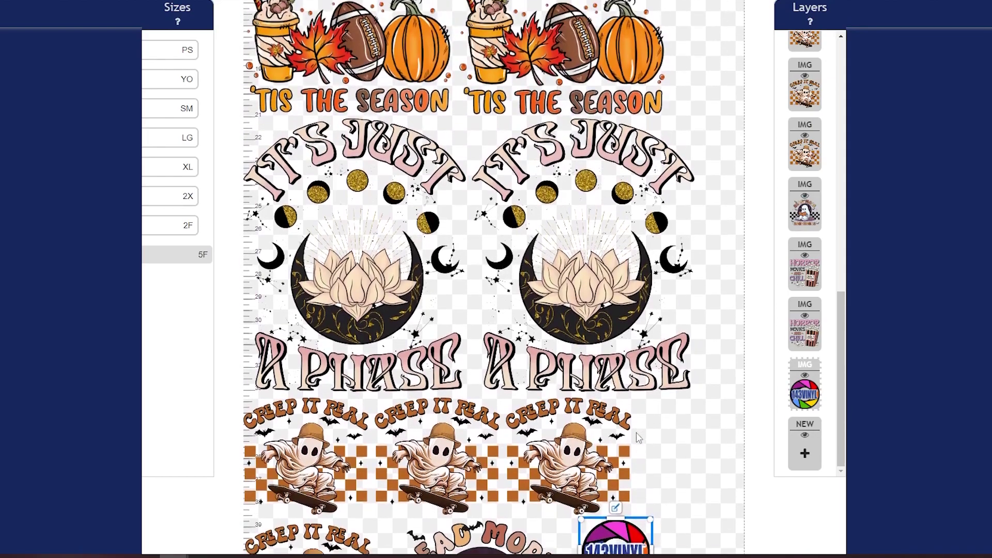
scroll(623, 365, down, 5)
click(615, 220)
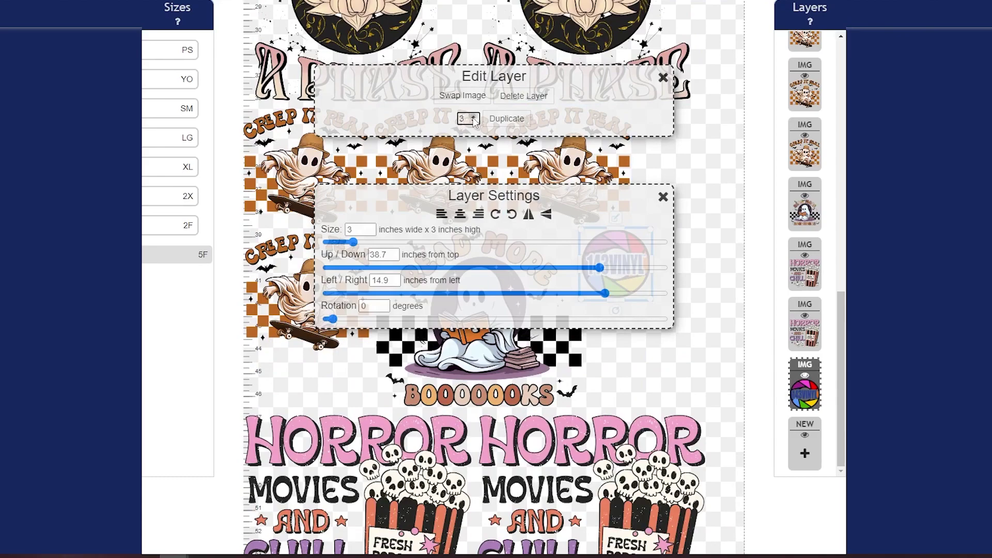
click(517, 121)
scroll(677, 217, down, 1)
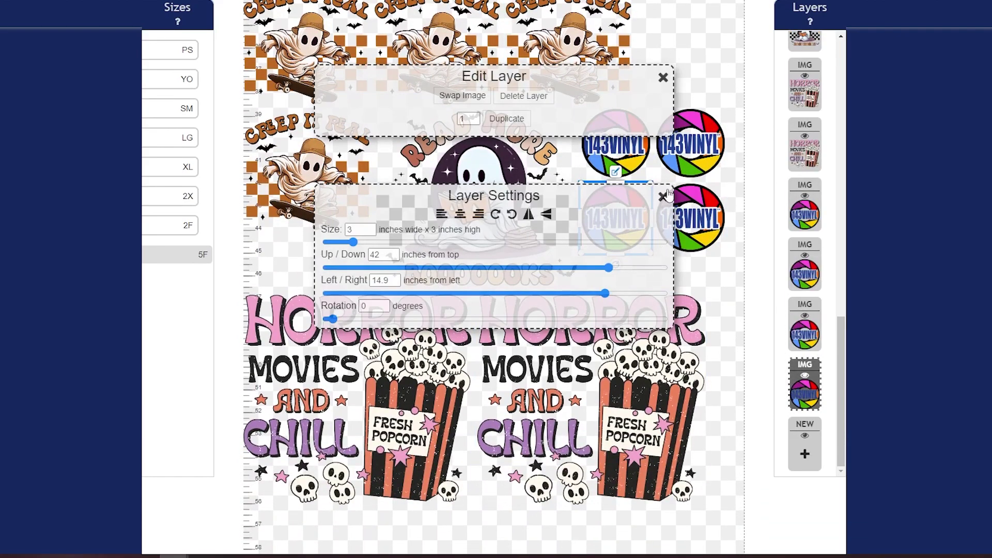
scroll(724, 318, up, 1)
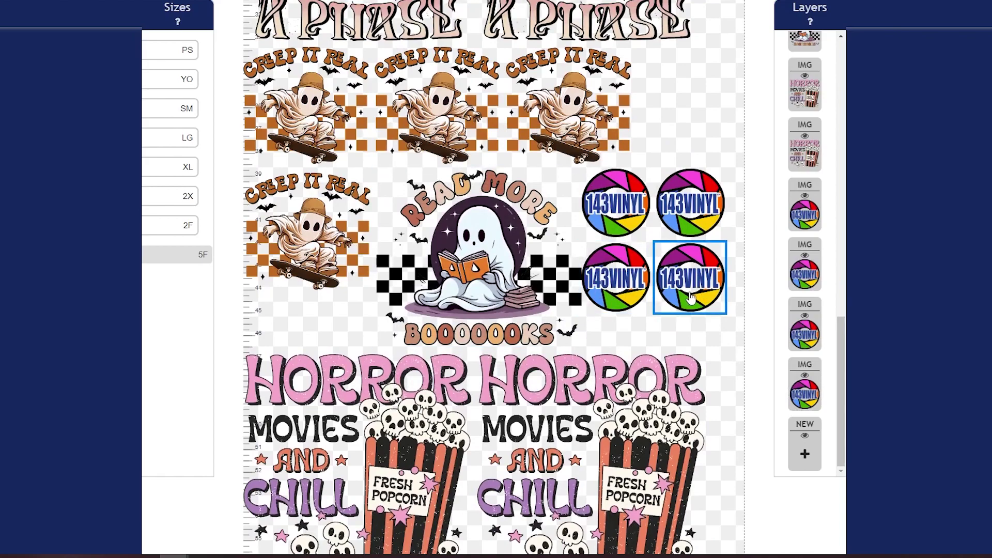
drag(692, 296, 705, 295)
drag(615, 291, 626, 291)
drag(688, 204, 692, 204)
drag(614, 204, 619, 205)
Move the top-right logo up into the empty top-right spot of the block.
click(698, 200)
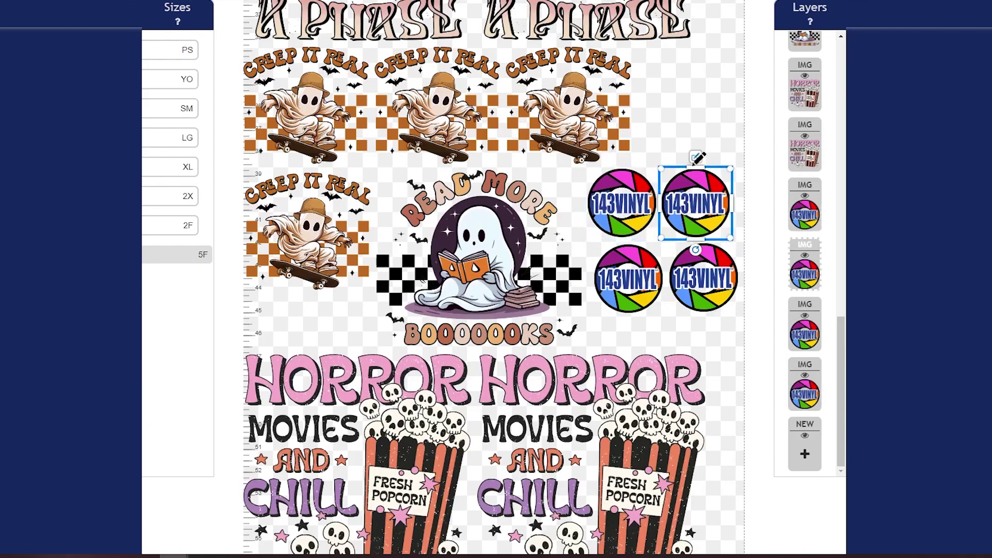
click(698, 157)
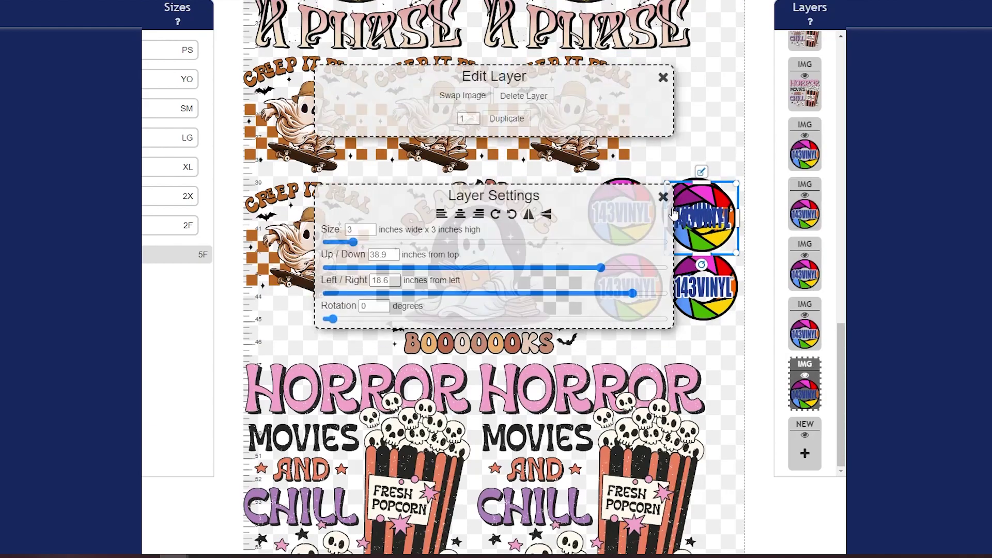
click(663, 197)
drag(711, 202, 701, 109)
Copy a logo to the sheet's bottom right and duplicate it into a bottom row.
scroll(714, 287, down, 3)
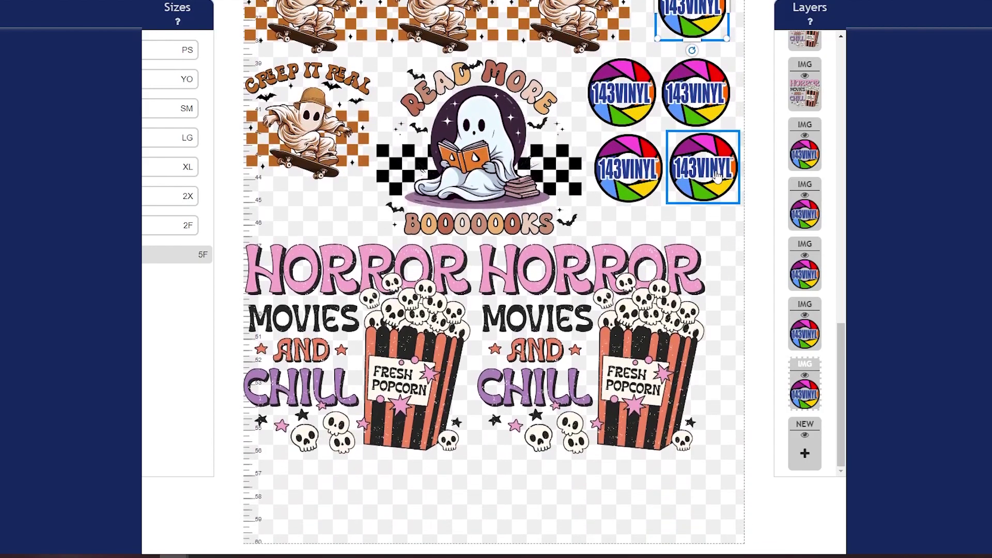
click(717, 178)
click(703, 121)
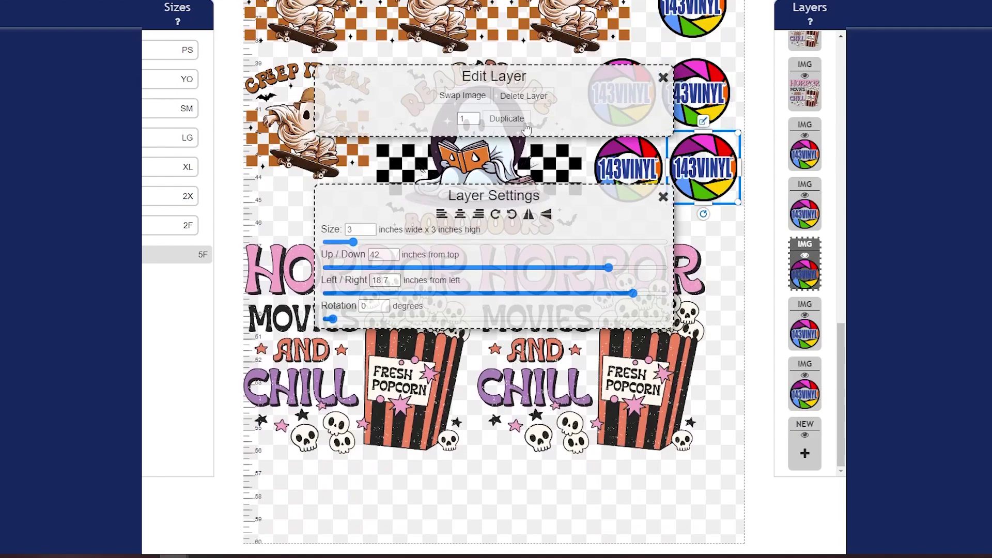
click(507, 119)
drag(717, 247, 684, 389)
click(693, 317)
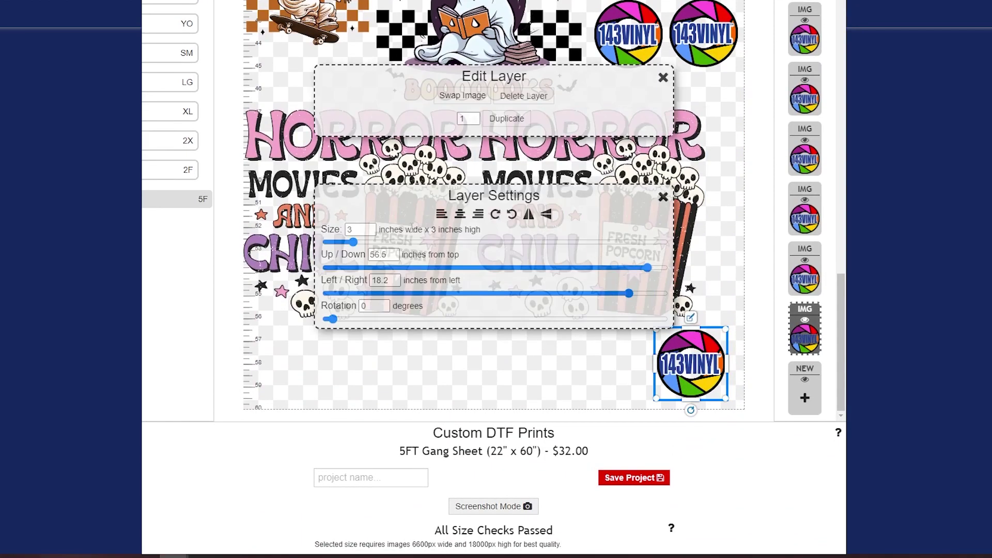
click(505, 119)
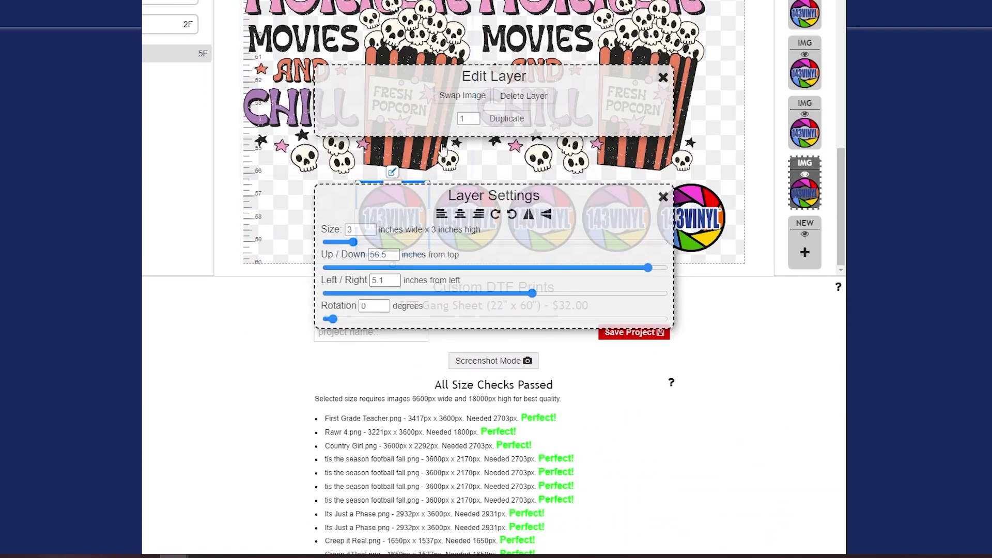
Scroll through the full 22" x 60" sheet down to the size checks and Save Project area.
click(755, 335)
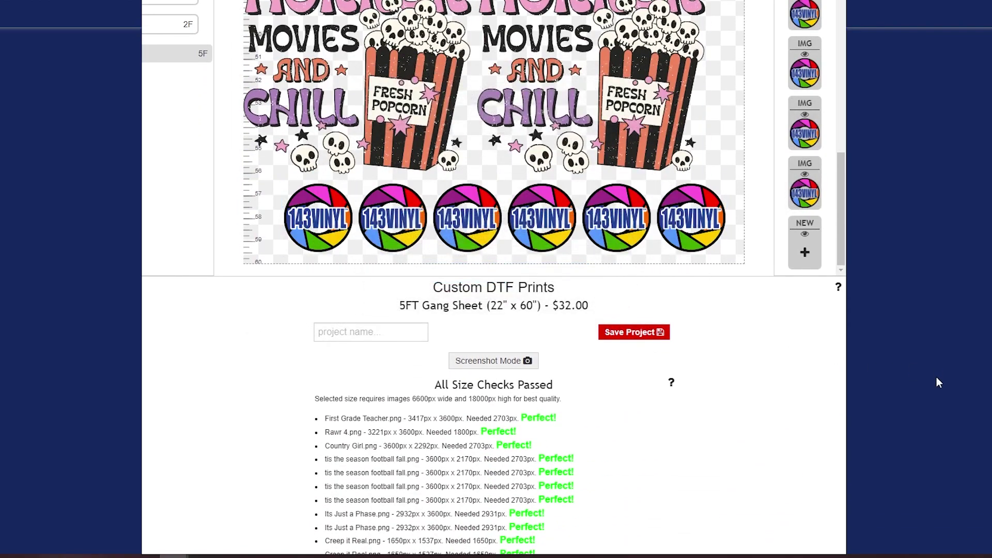
scroll(914, 424, up, 6)
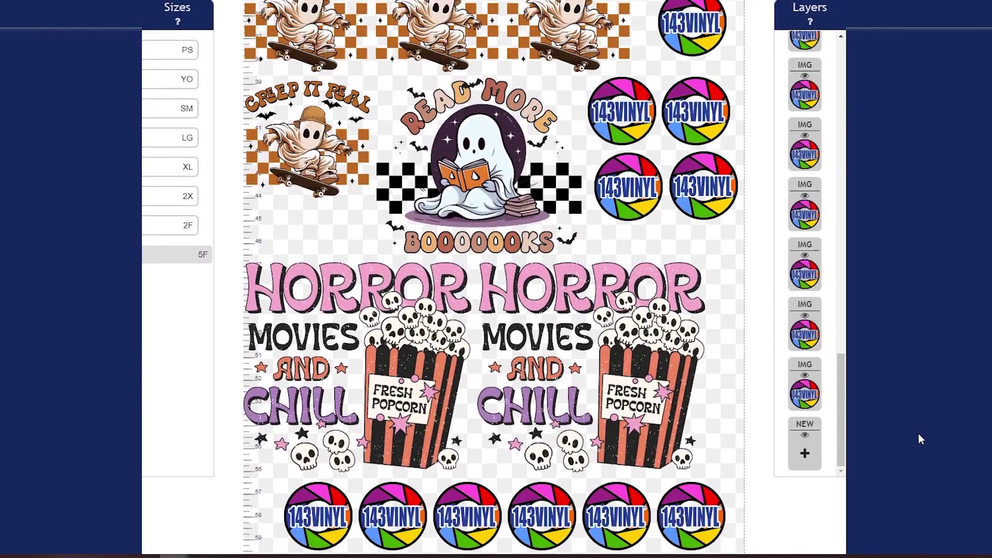
scroll(919, 433, up, 10)
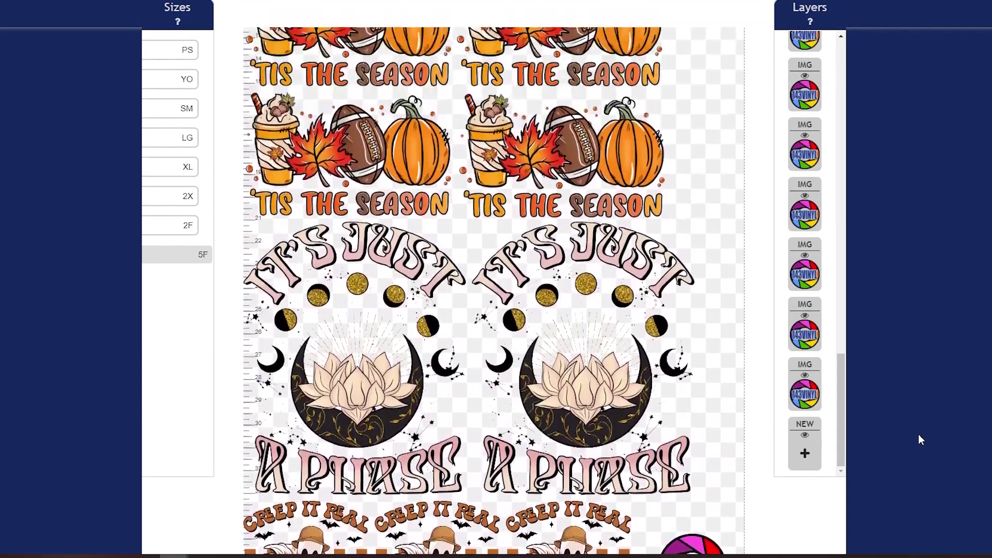
scroll(919, 435, up, 8)
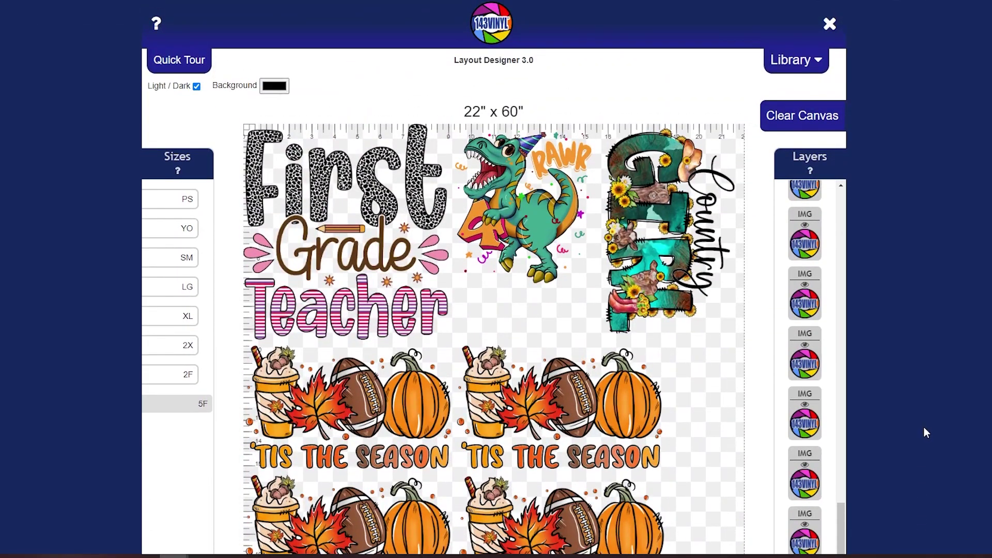
scroll(925, 431, down, 5)
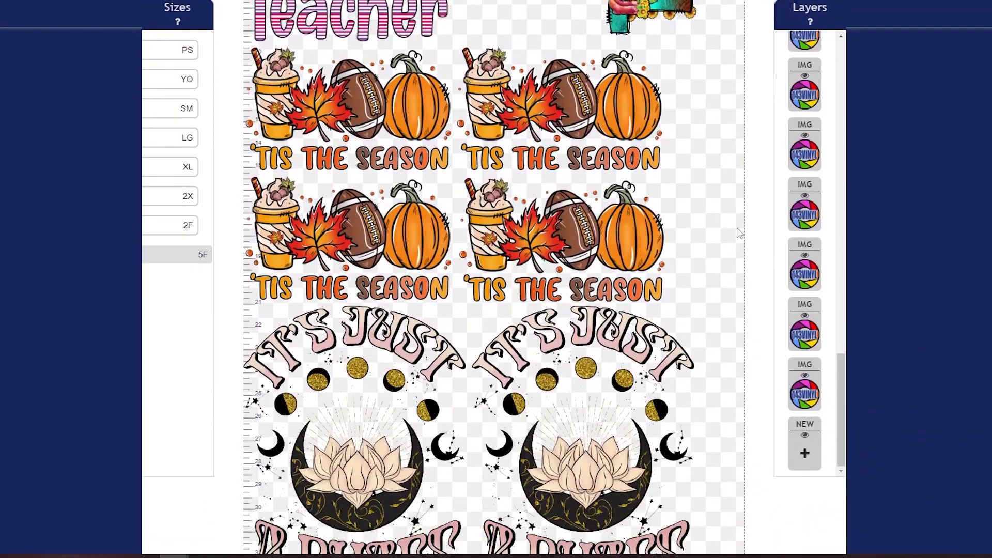
scroll(744, 239, down, 9)
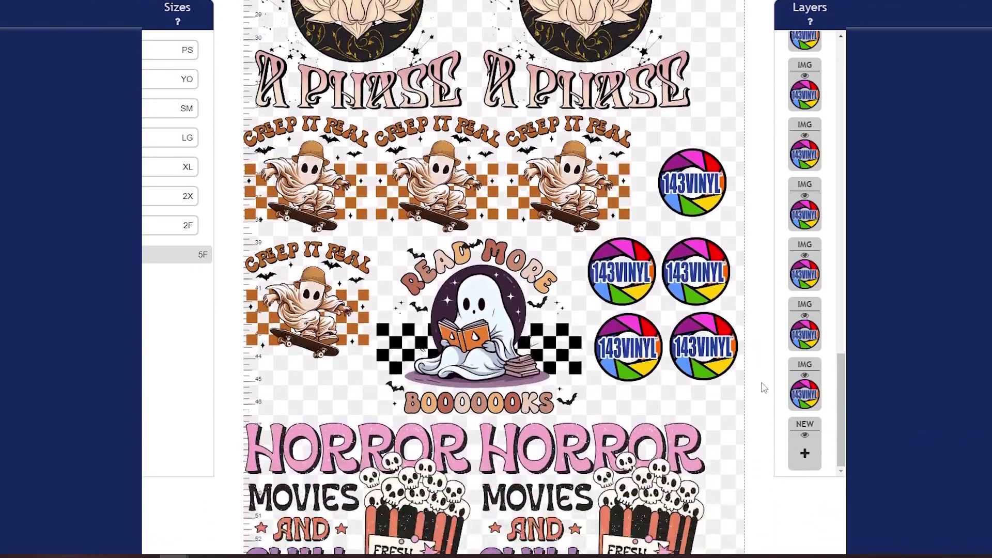
scroll(764, 388, down, 7)
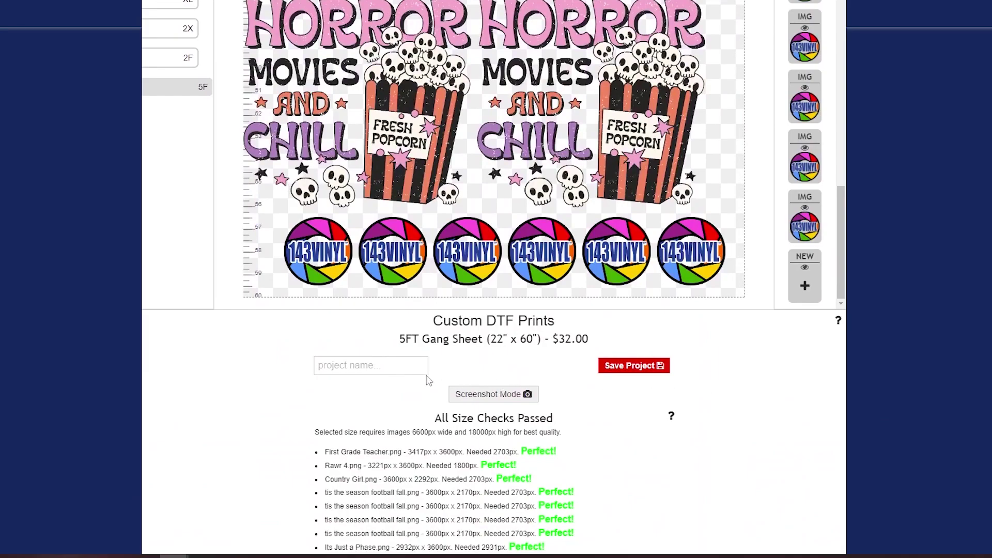
Name the project 'Gang Sheet Tutorial' and save it.
click(381, 367)
text(Gang Sheet Tutorial)
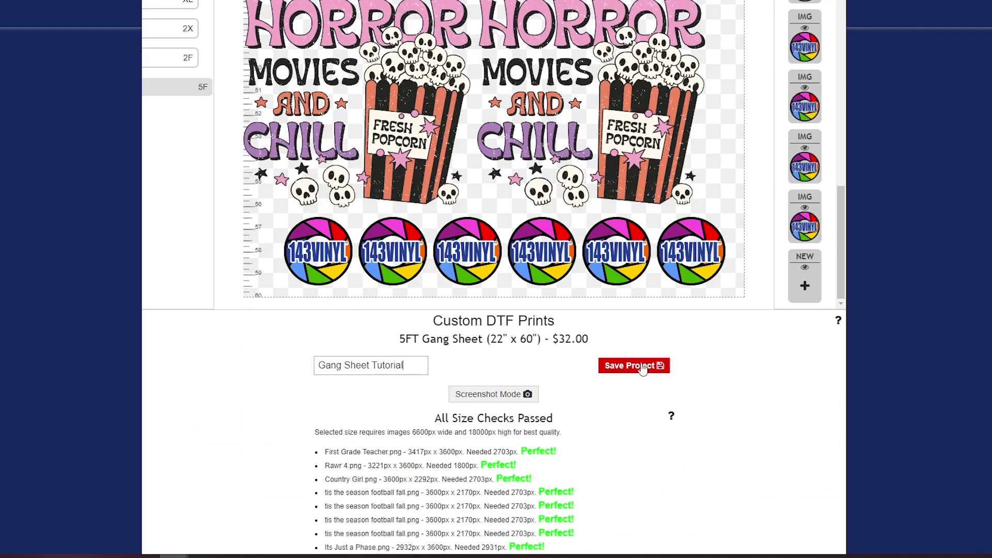
click(642, 367)
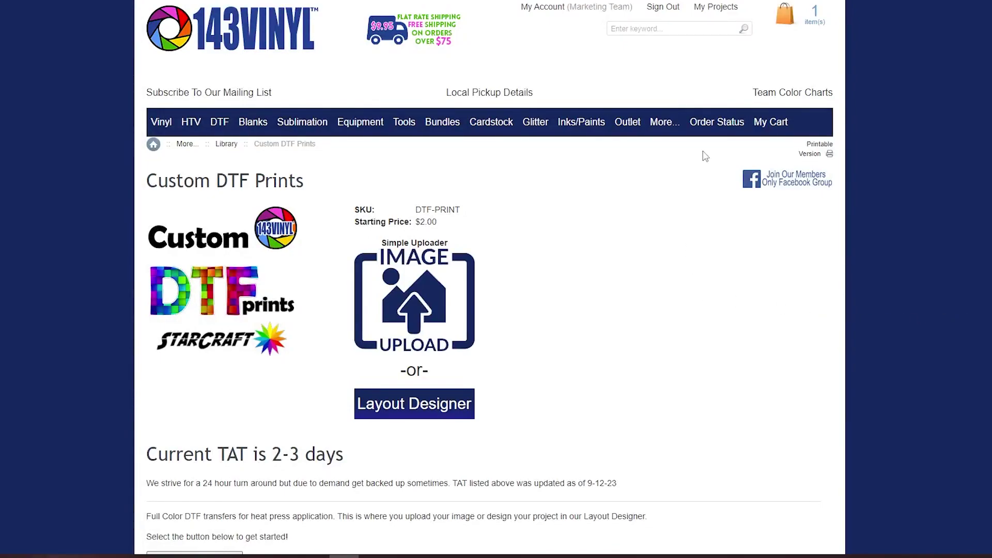
Open My Projects and scroll down to find Gang Sheet Tutorial among the projects in cart.
click(728, 10)
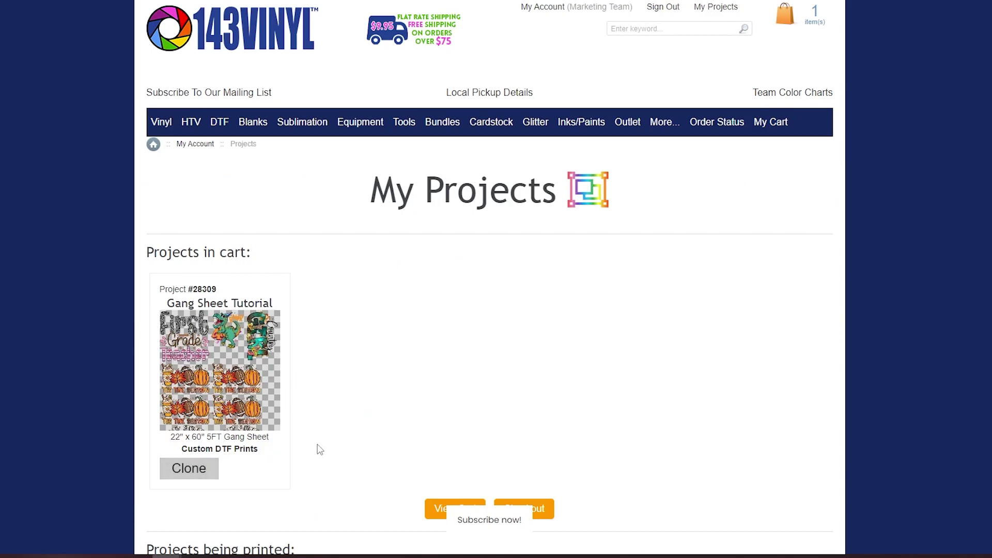
scroll(318, 439, down, 1)
scroll(319, 425, down, 3)
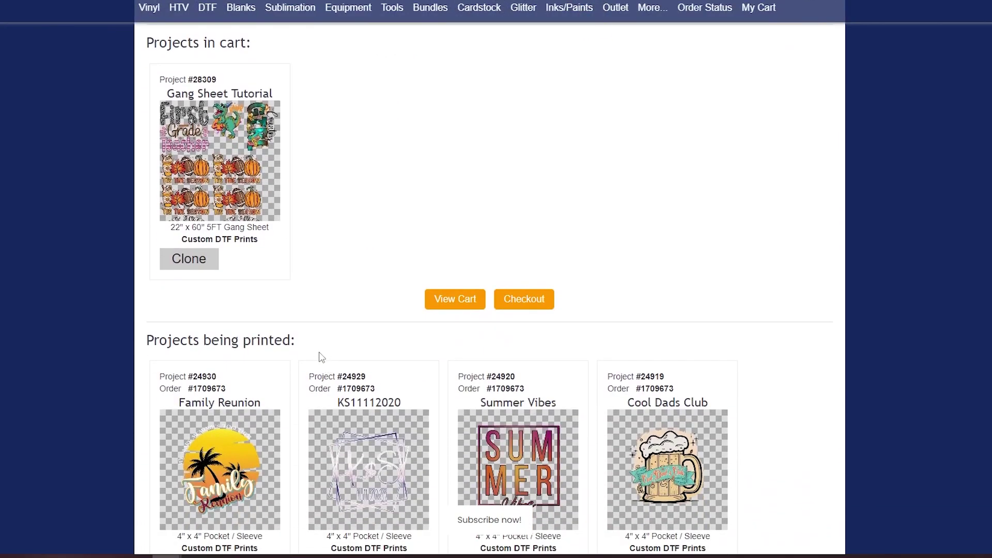
scroll(315, 341, down, 2)
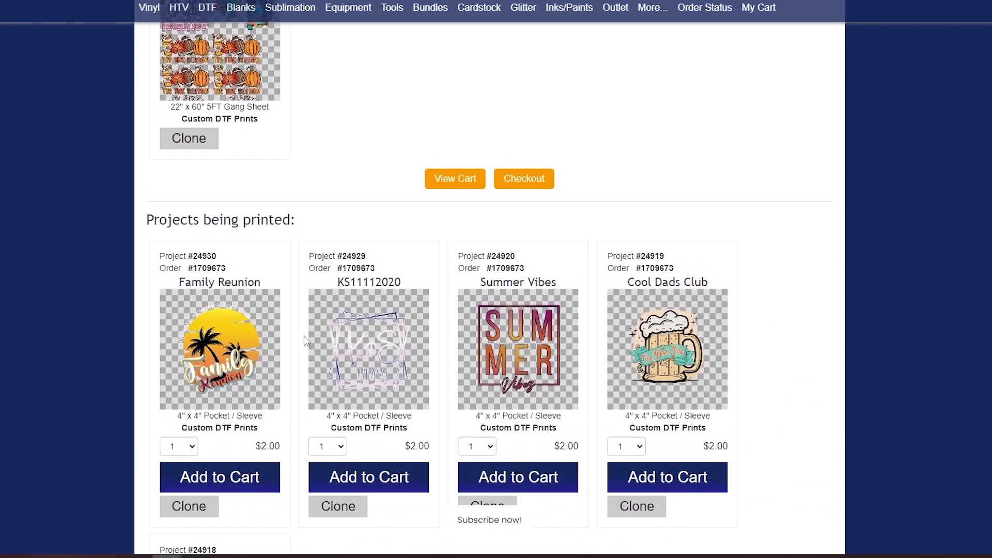
scroll(113, 334, down, 2)
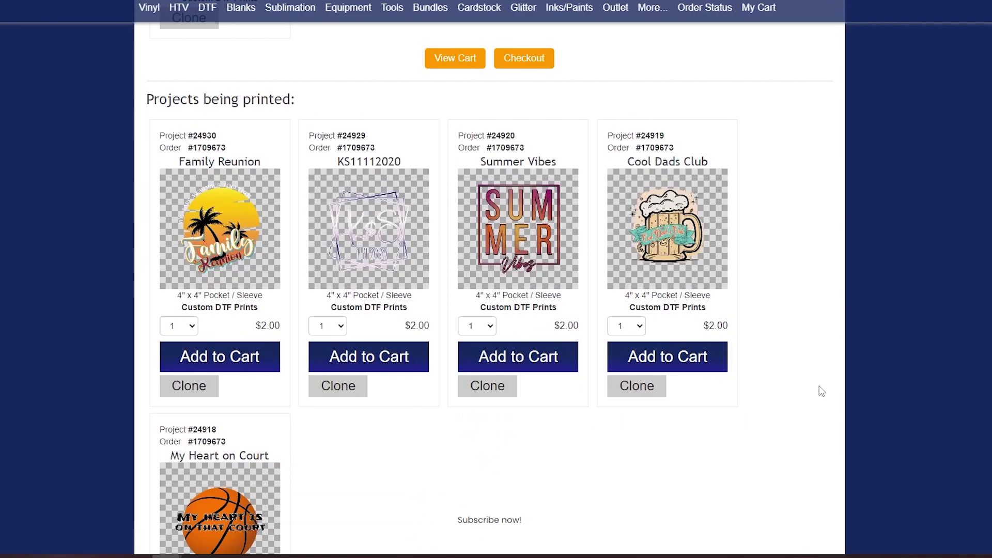
scroll(822, 396, down, 2)
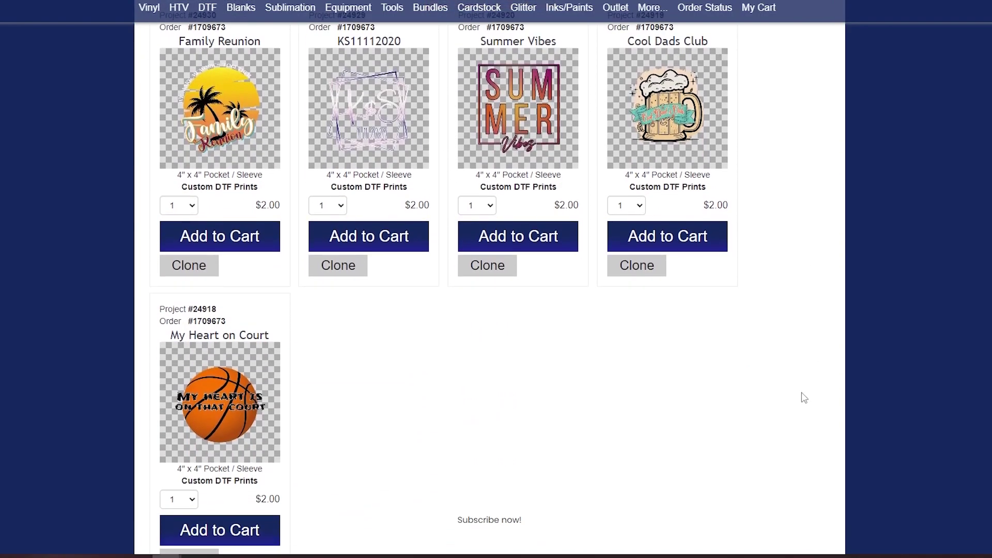
scroll(790, 401, down, 3)
scroll(780, 405, down, 3)
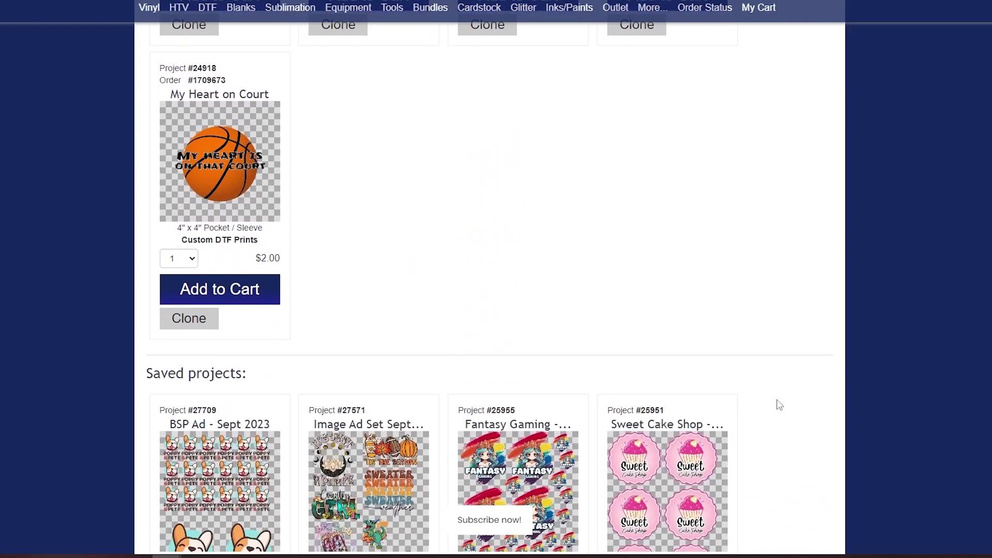
scroll(780, 405, down, 4)
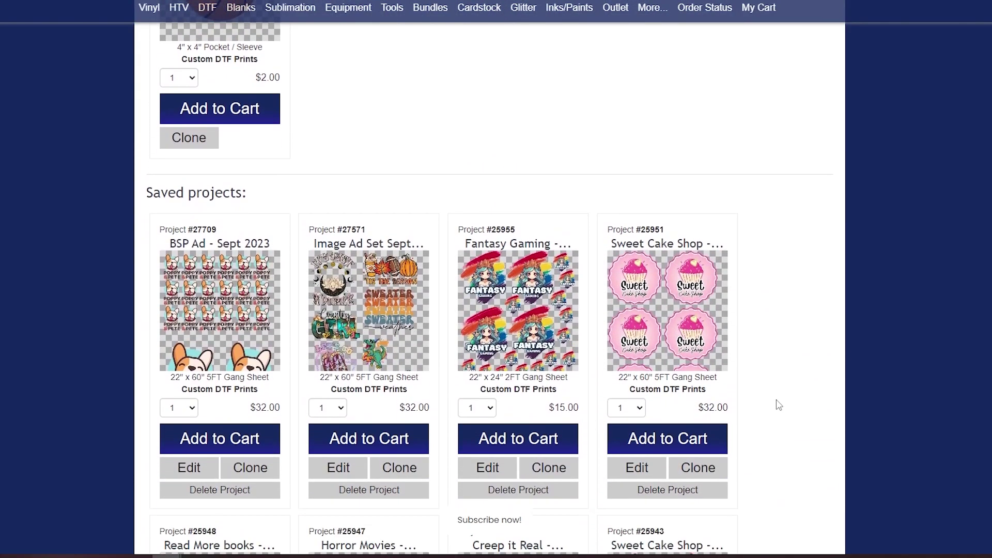
scroll(780, 405, down, 2)
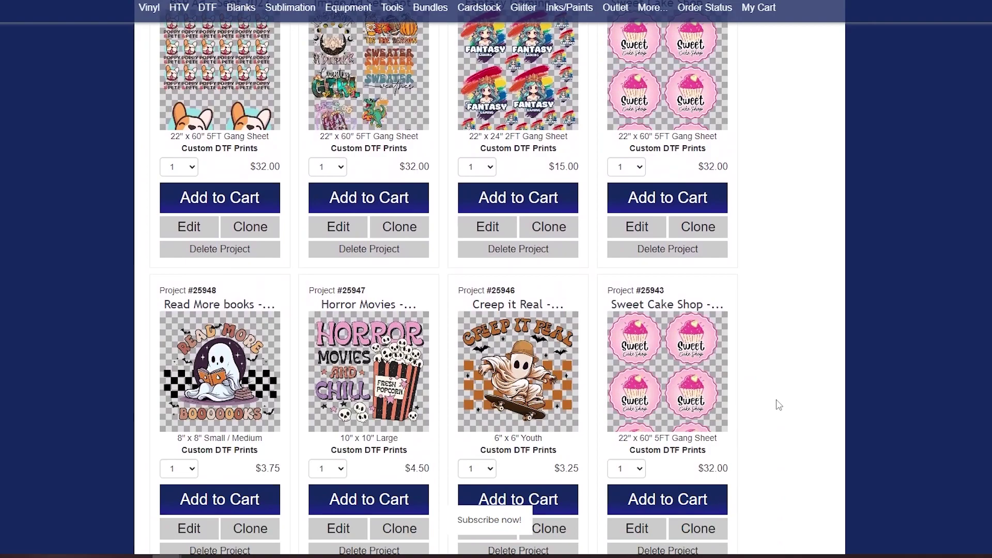
scroll(779, 405, down, 3)
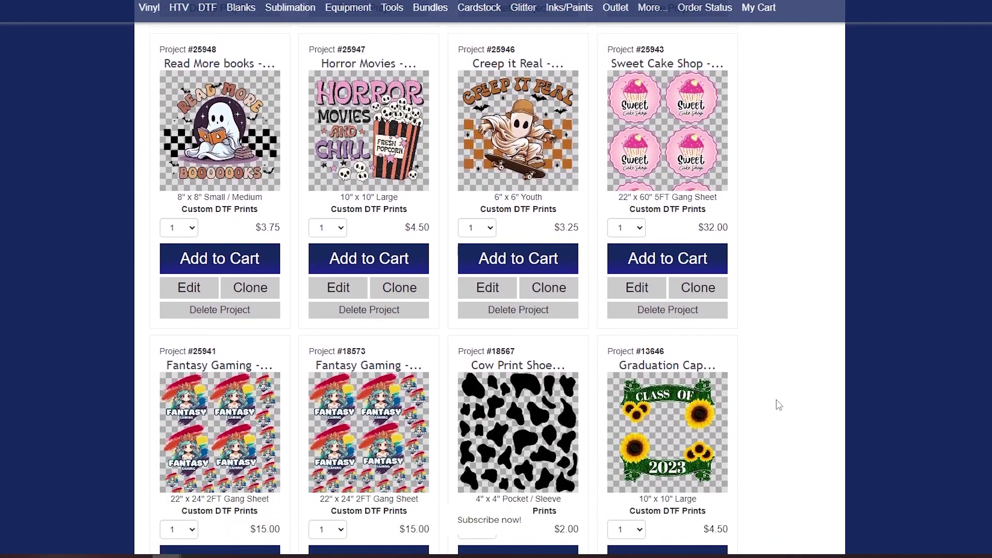
scroll(779, 405, down, 7)
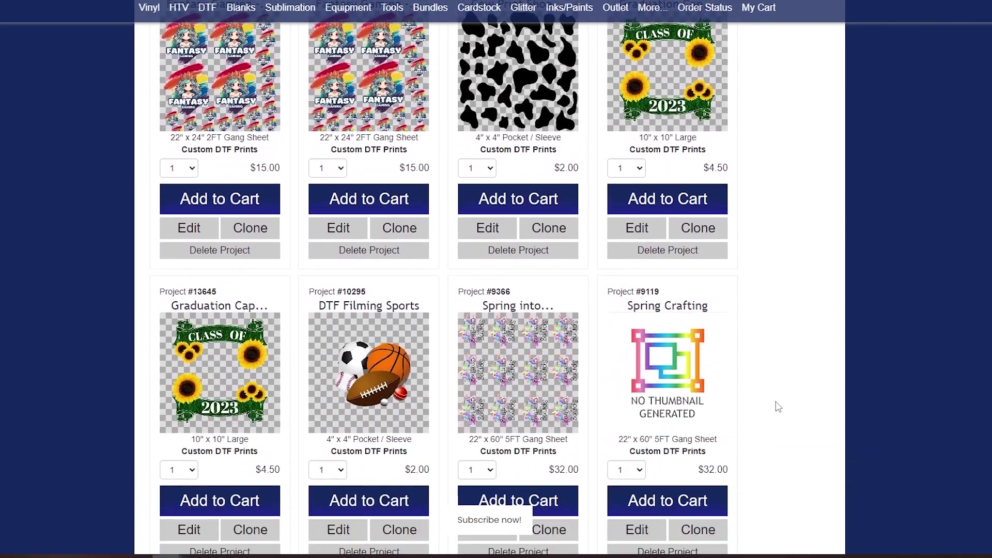
scroll(778, 406, down, 5)
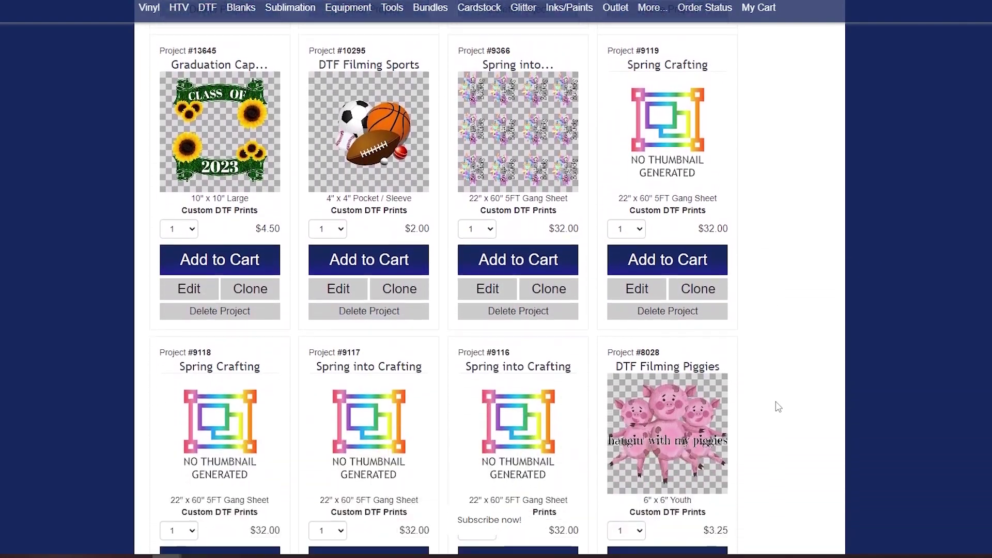
scroll(778, 407, down, 1)
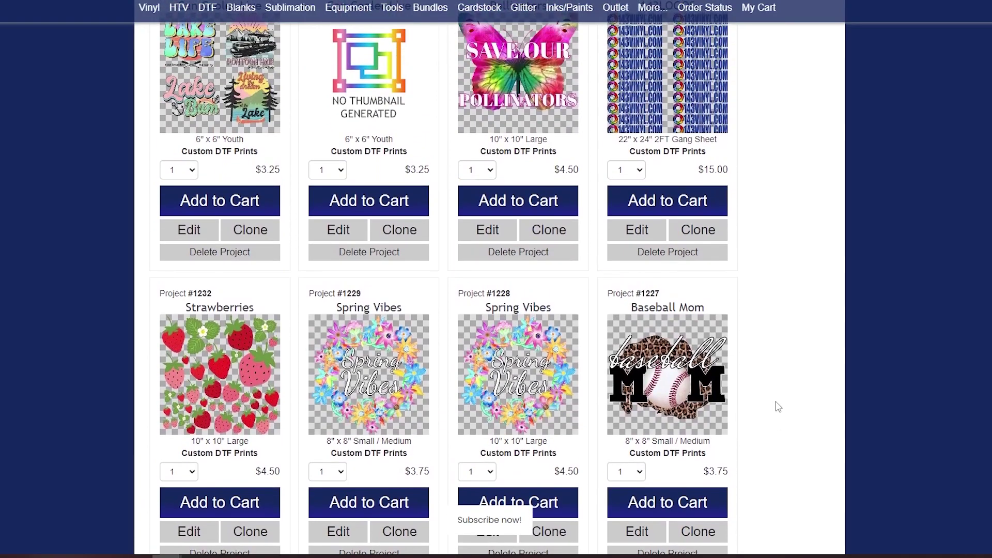
scroll(820, 438, up, 2)
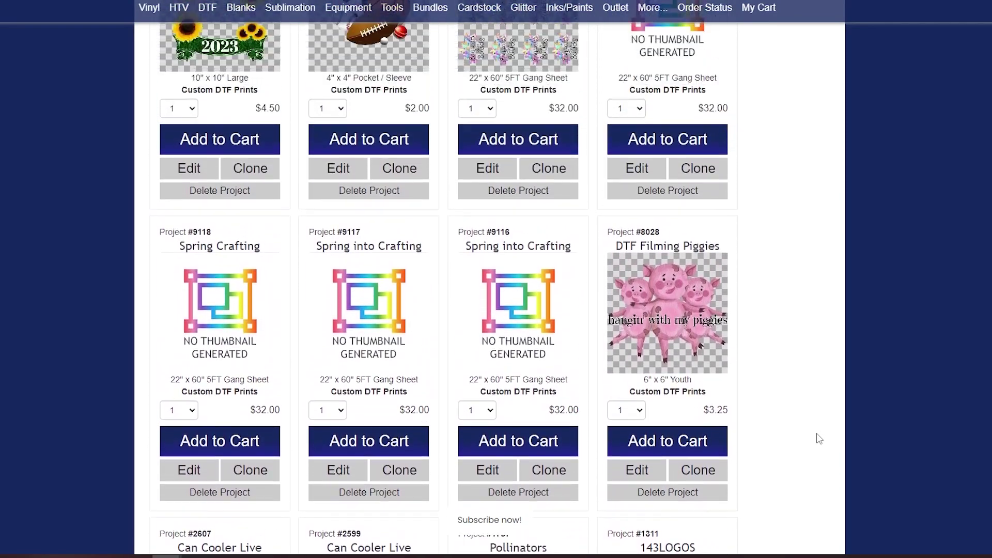
scroll(820, 438, up, 6)
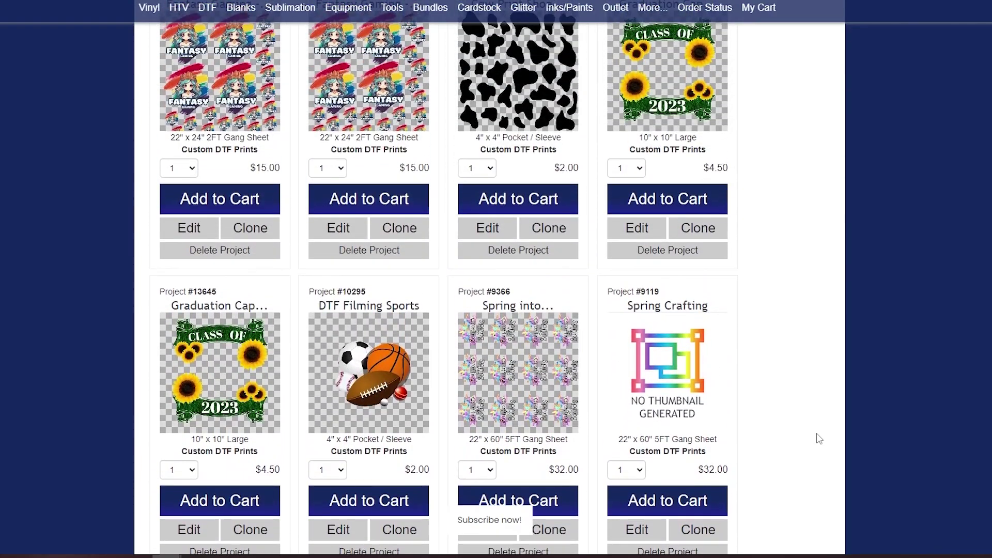
scroll(819, 438, up, 7)
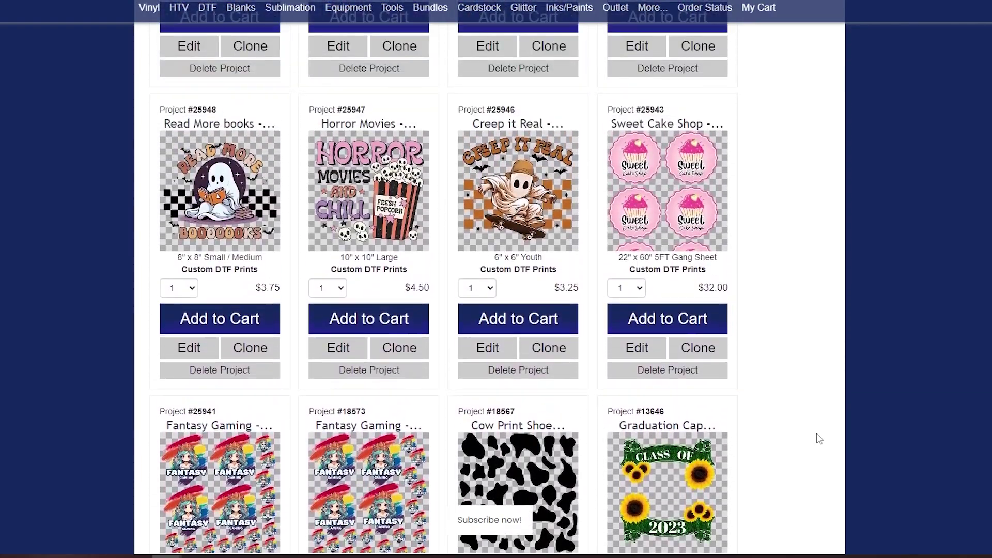
scroll(819, 438, up, 6)
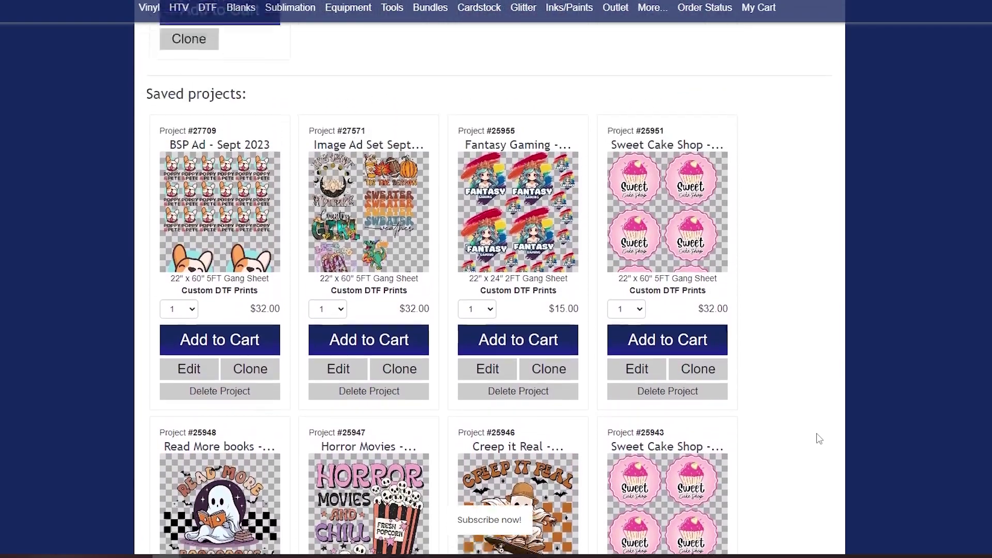
scroll(819, 439, up, 6)
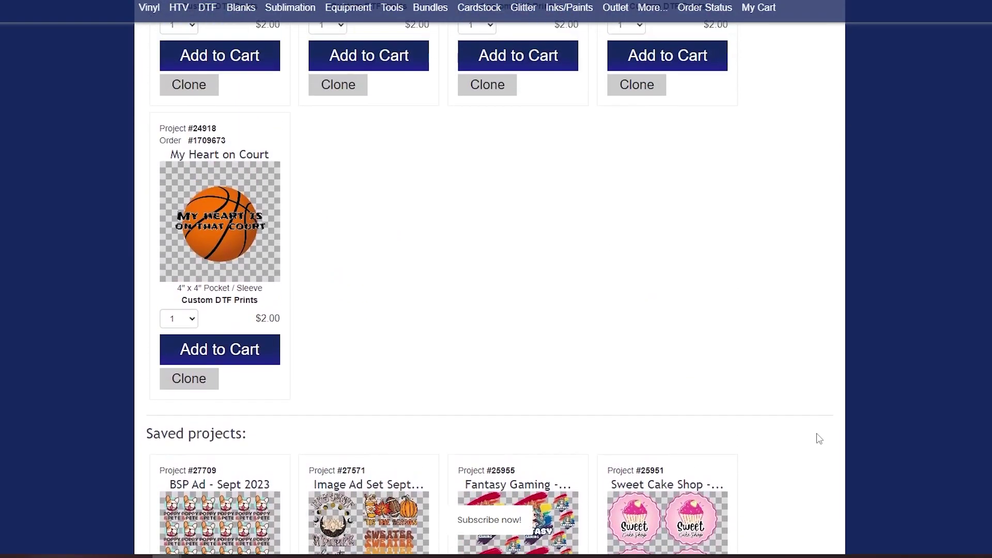
scroll(819, 439, up, 5)
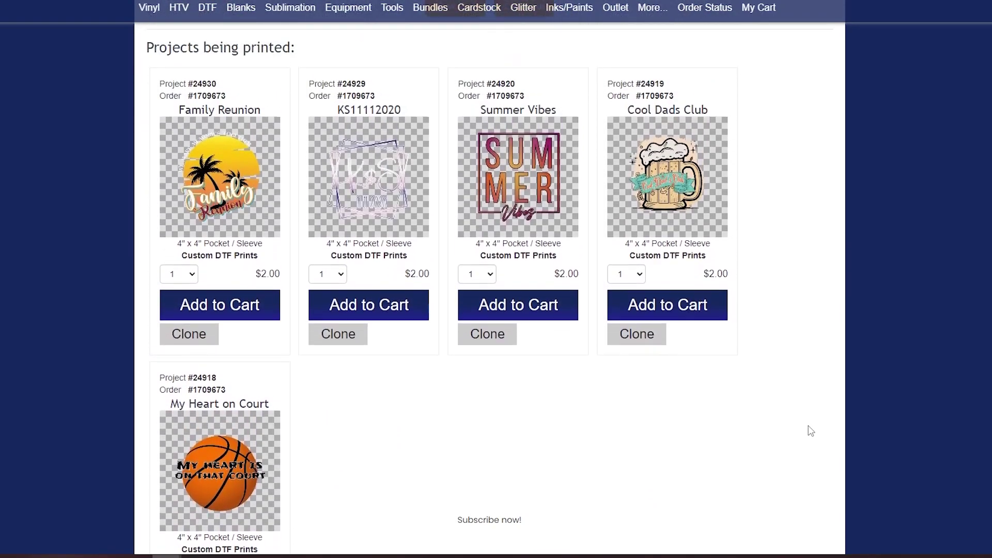
scroll(811, 431, up, 5)
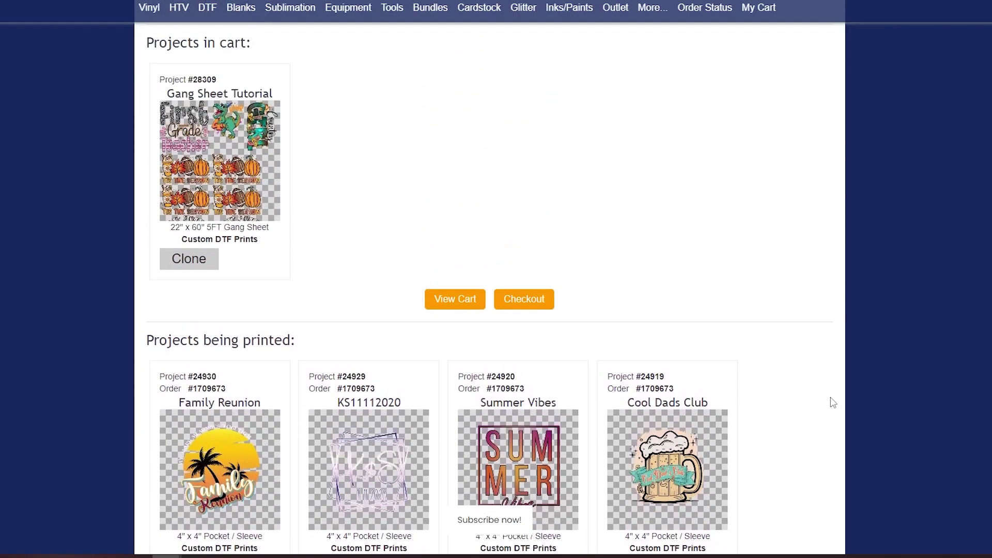
scroll(833, 402, up, 4)
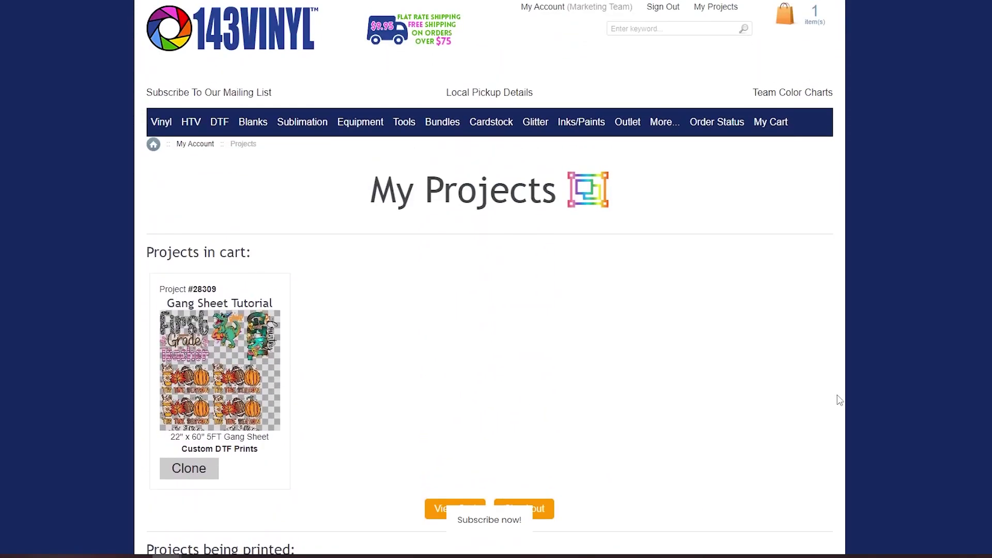